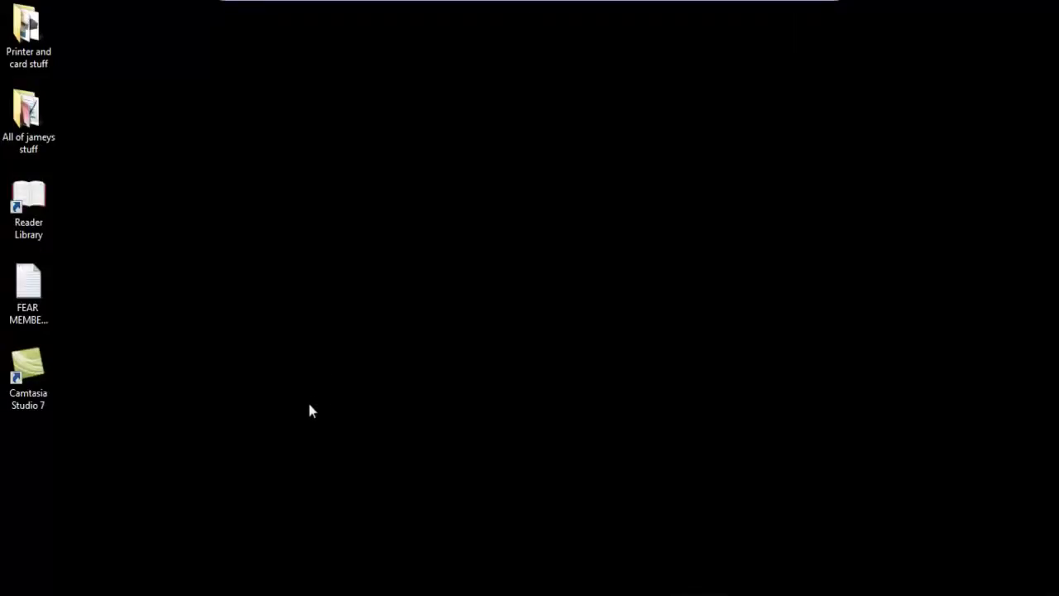
Open the list of installed programs in Control Panel and look through it
left_click(20, 594)
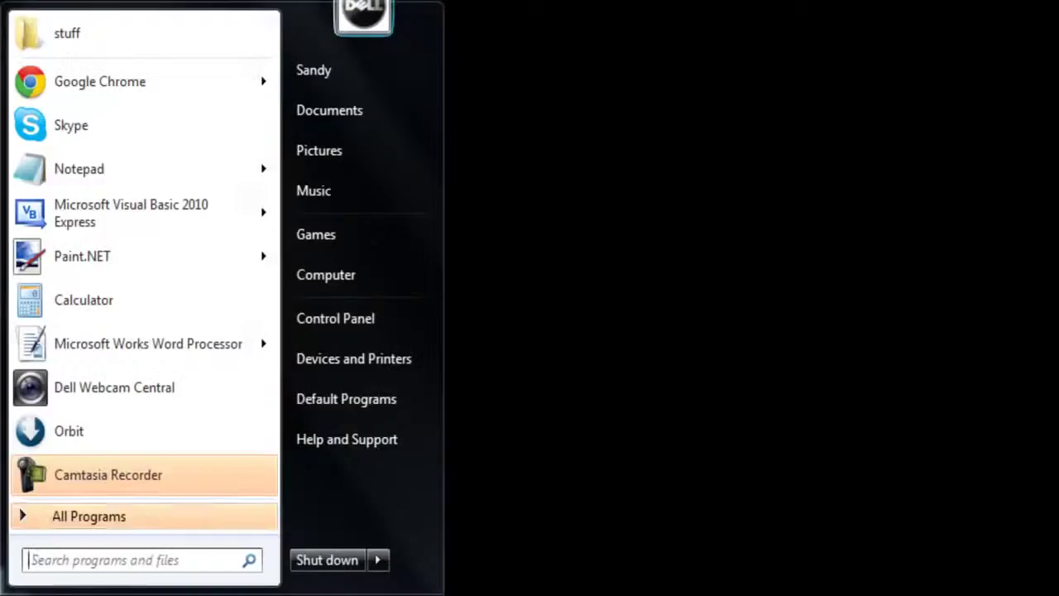
left_click(338, 326)
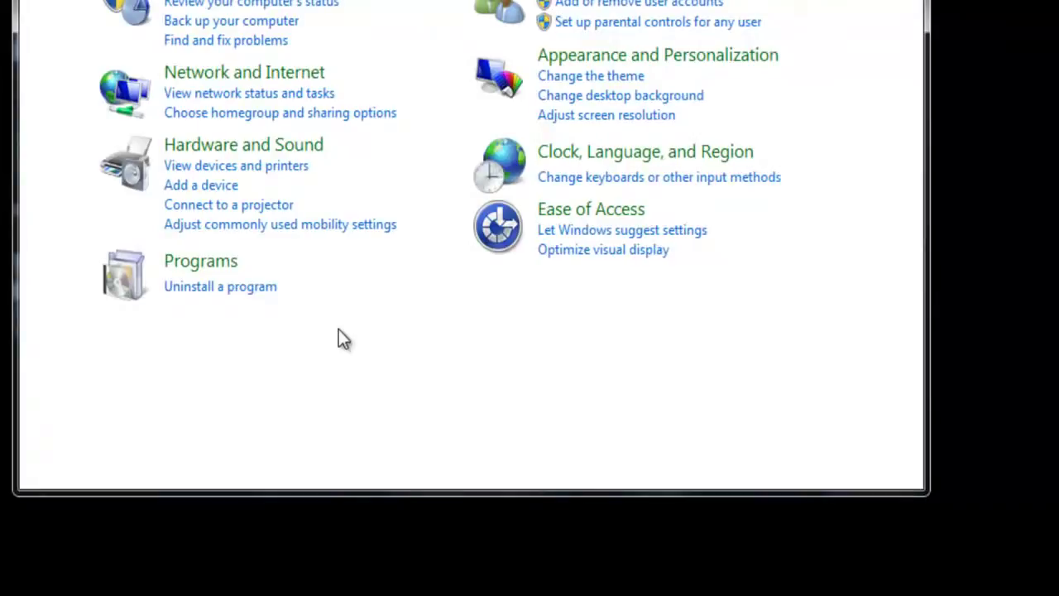
left_click(211, 290)
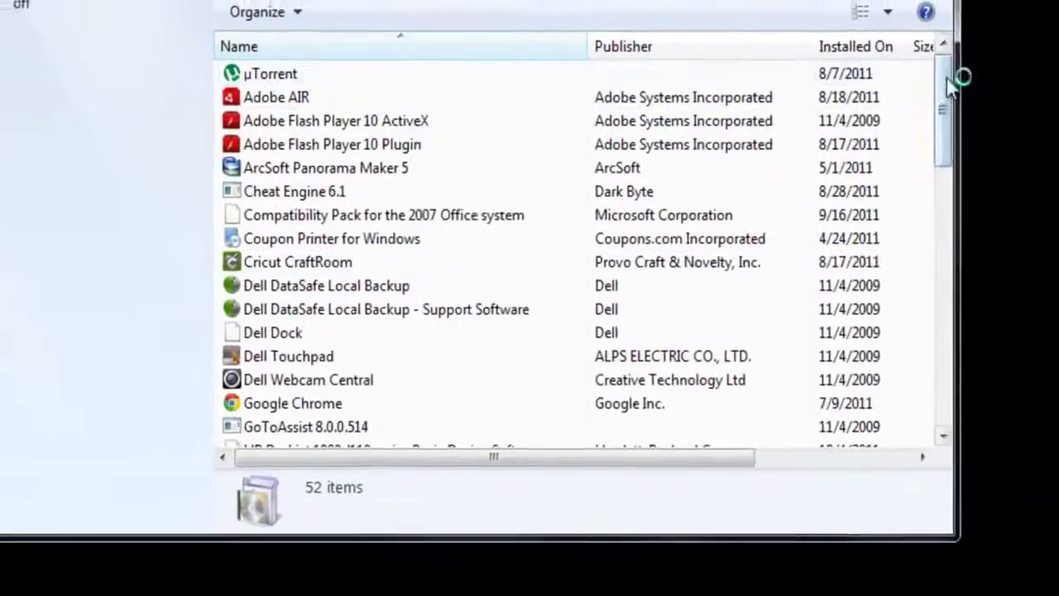
left_click_drag(914, 66, 946, 397)
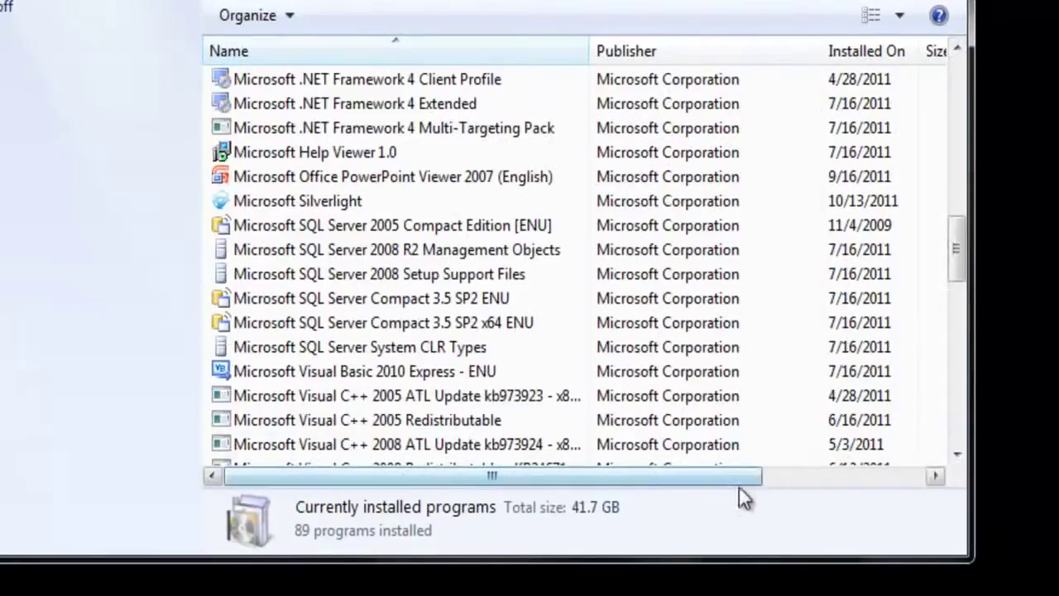
left_click_drag(744, 476, 634, 560)
mouse_move(957, 267)
left_mouse_down()
mouse_move(953, 496)
mouse_move(972, 342)
mouse_move(971, 113)
left_mouse_up()
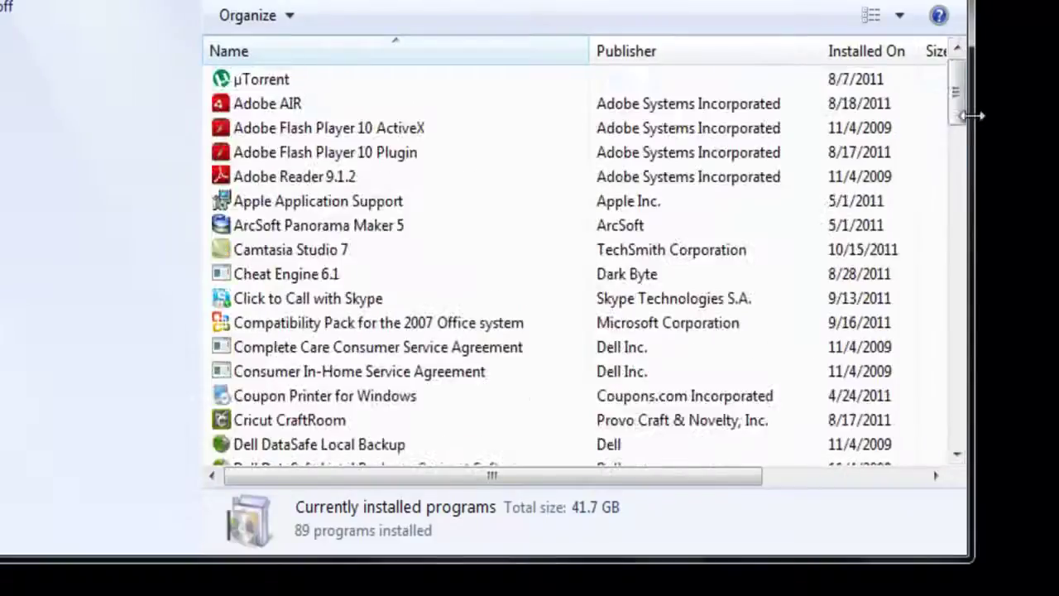
Sort the installed programs by size, review the sorted list and close the window
left_click_drag(754, 475, 831, 480)
left_click(831, 0)
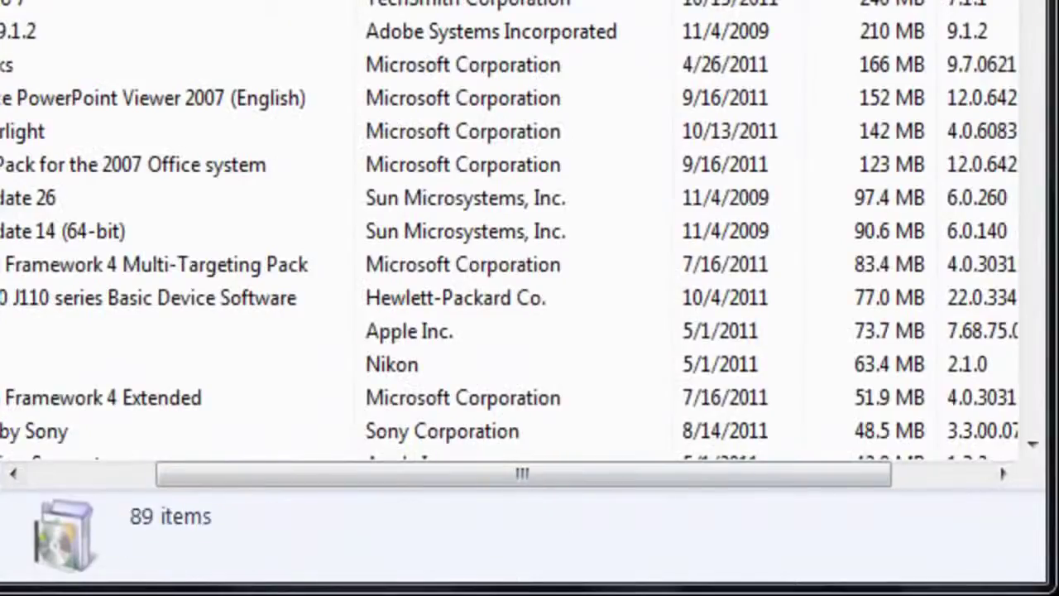
left_click_drag(737, 472, 611, 474)
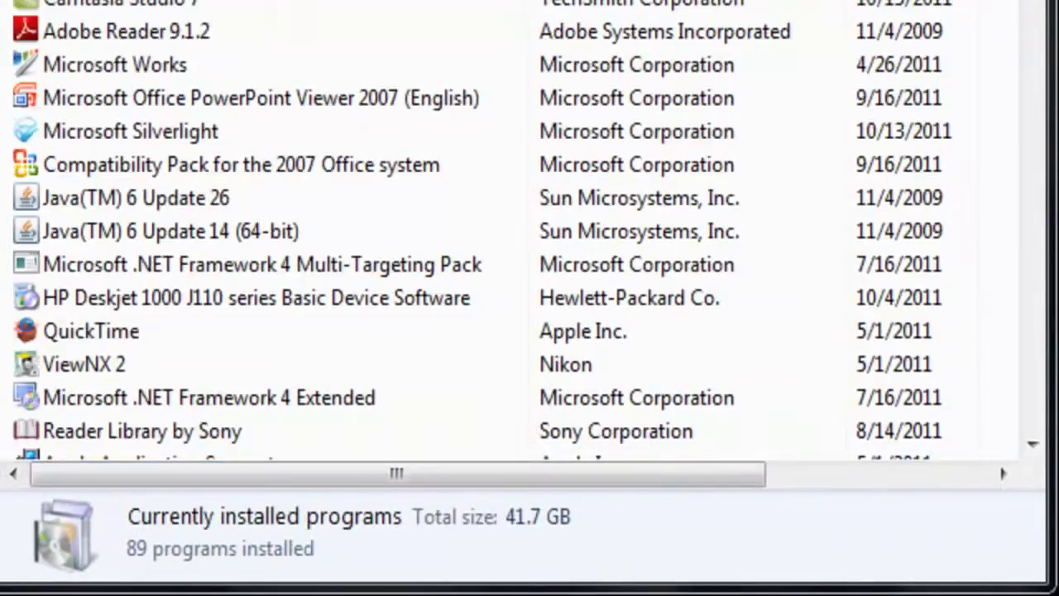
left_click_drag(1034, 0, 1039, 182)
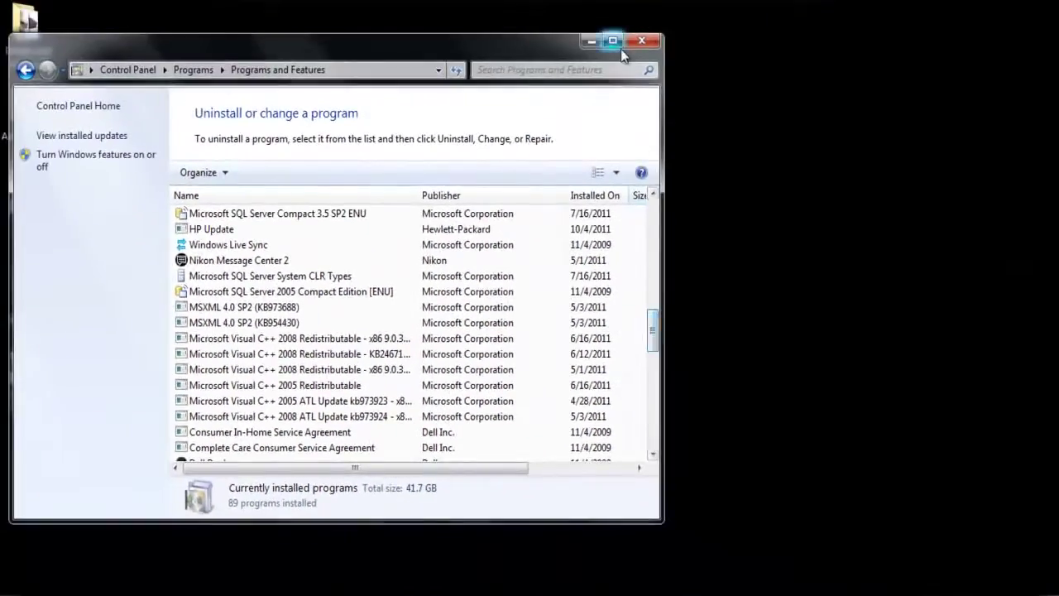
left_click(643, 44)
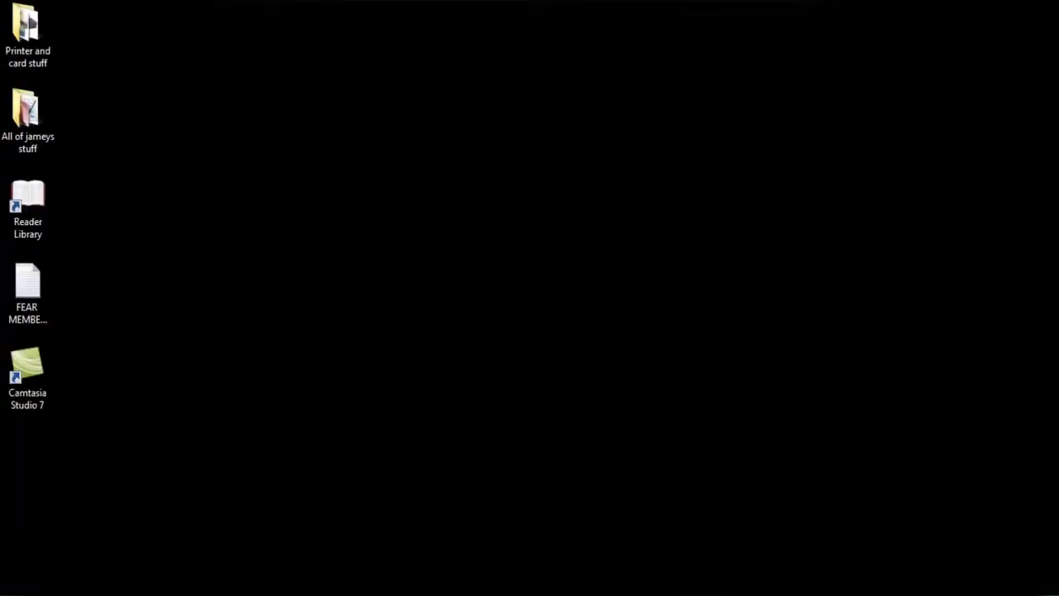
Open the properties of the OS (C:) drive and start Disk Cleanup for it
left_click(16, 587)
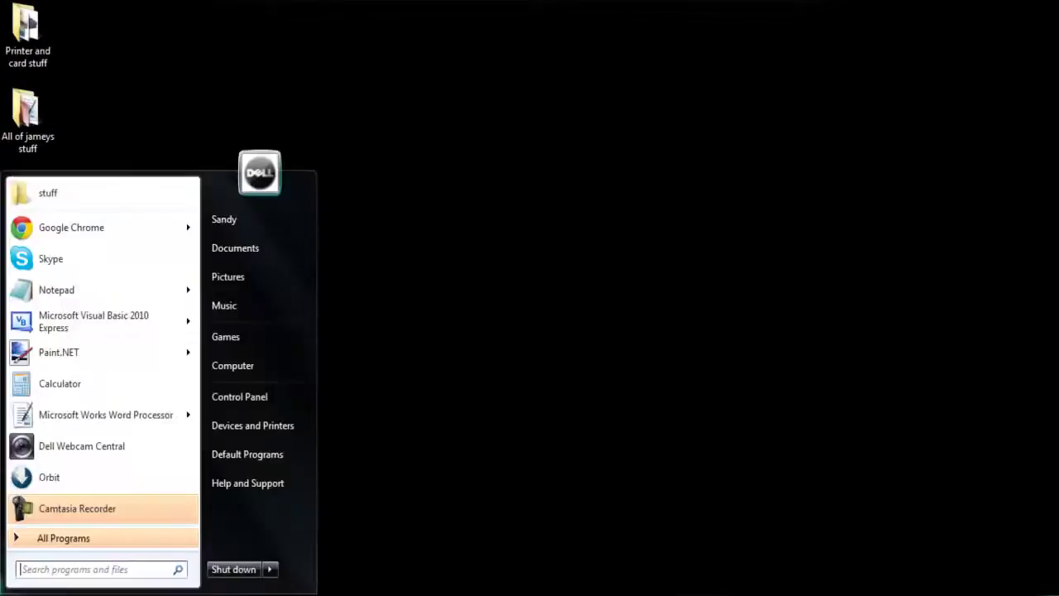
left_click(262, 369)
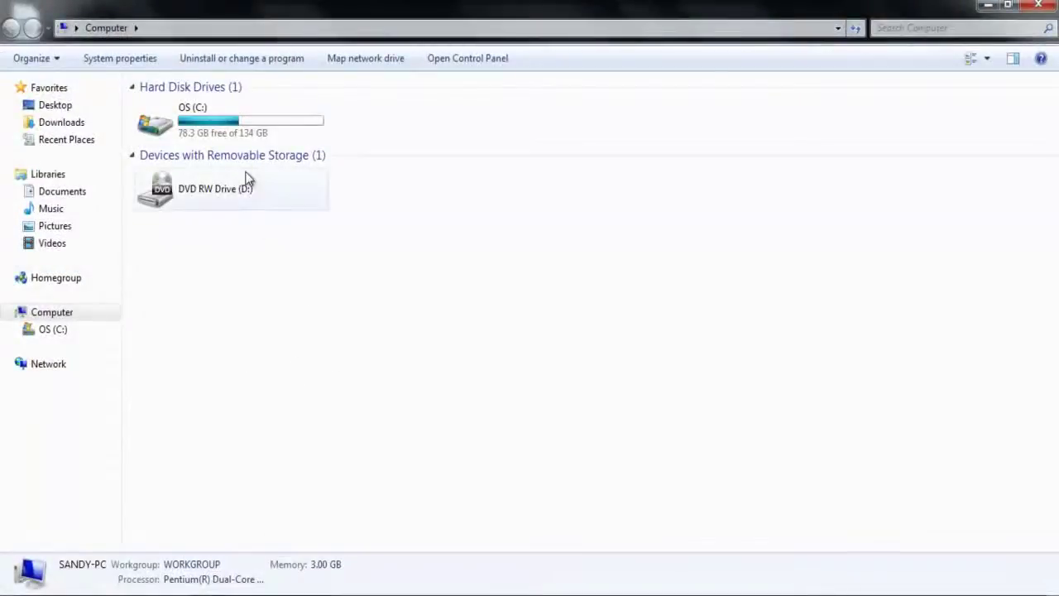
right_click(228, 130)
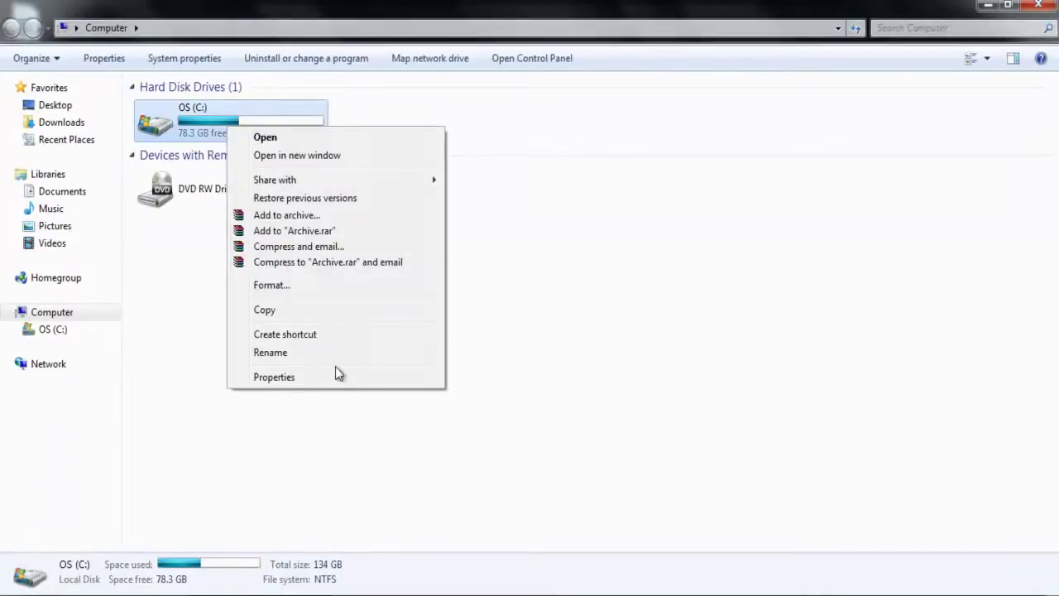
left_click(335, 375)
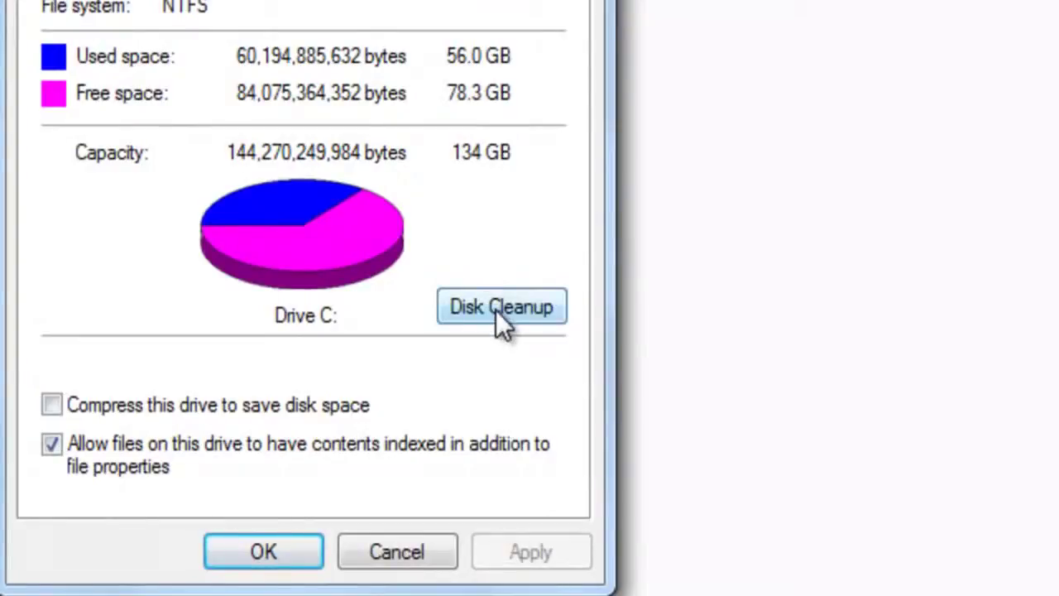
left_click(517, 315)
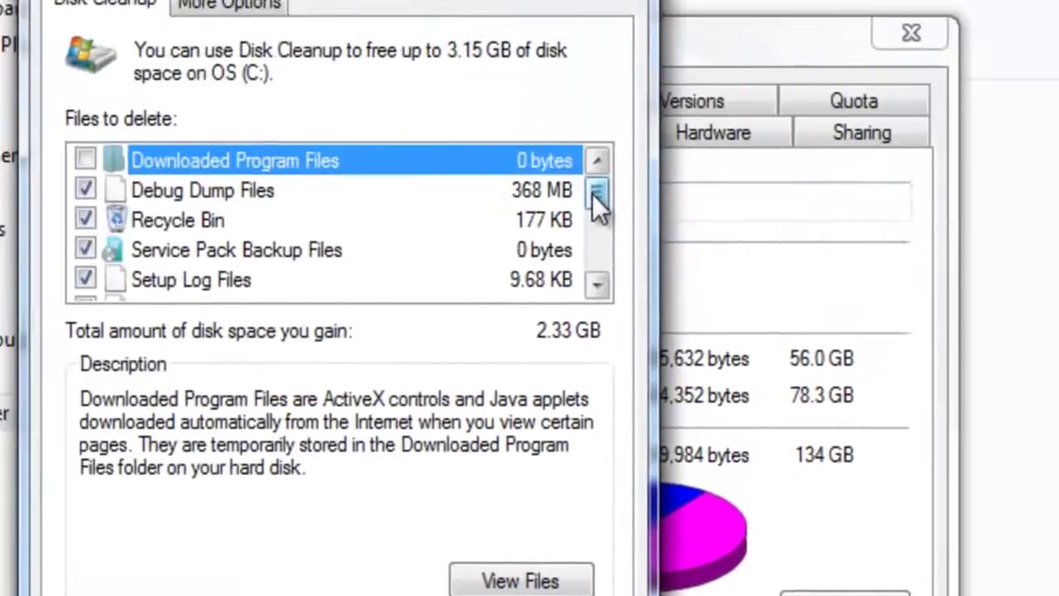
Examine the file categories to delete and the descriptions of Debug Dump Files, Downloaded Program Files and Temporary files
left_click_drag(328, 0, 327, 27)
left_click_drag(608, 263, 600, 163)
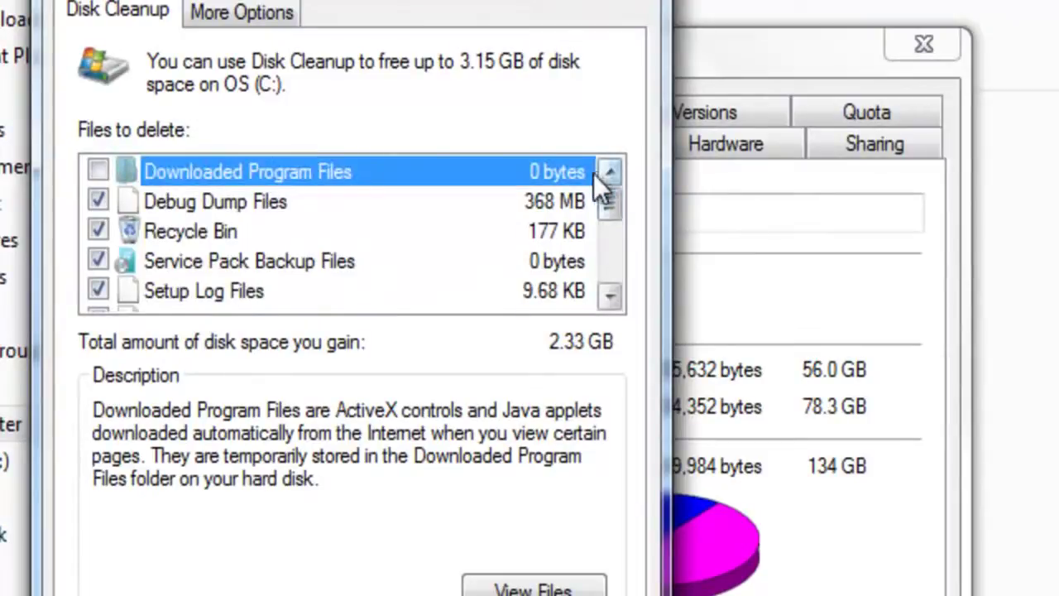
left_click(222, 207)
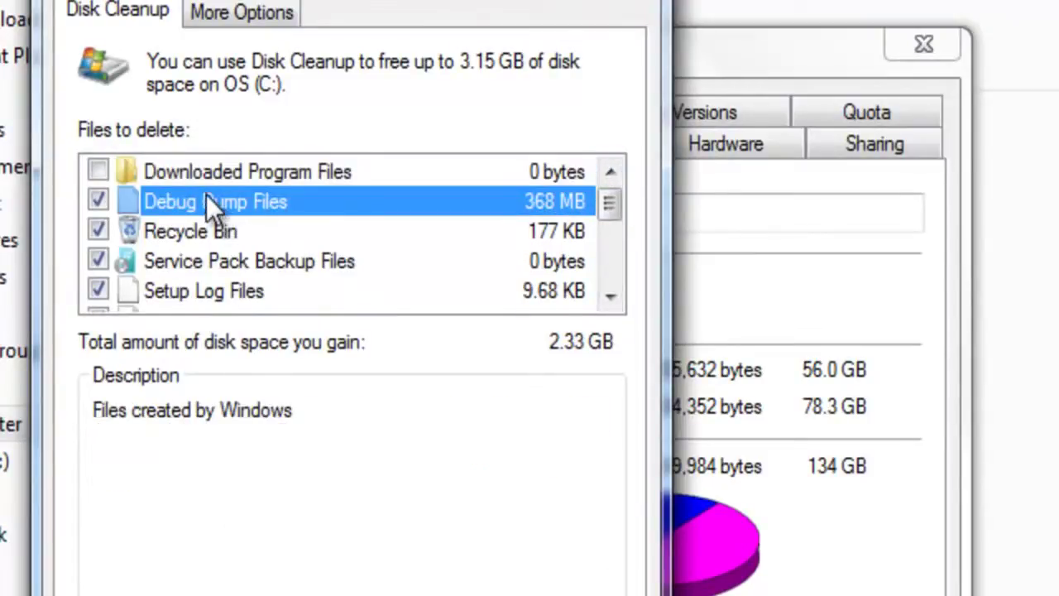
left_click(207, 176)
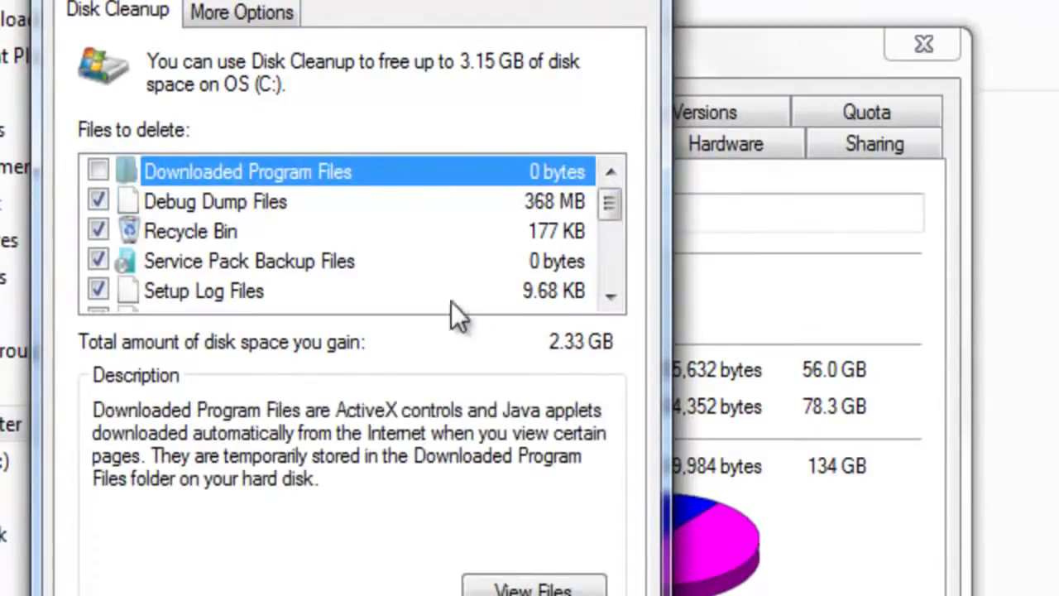
left_click(609, 297)
left_click(609, 296)
left_click(609, 297)
left_click(609, 296)
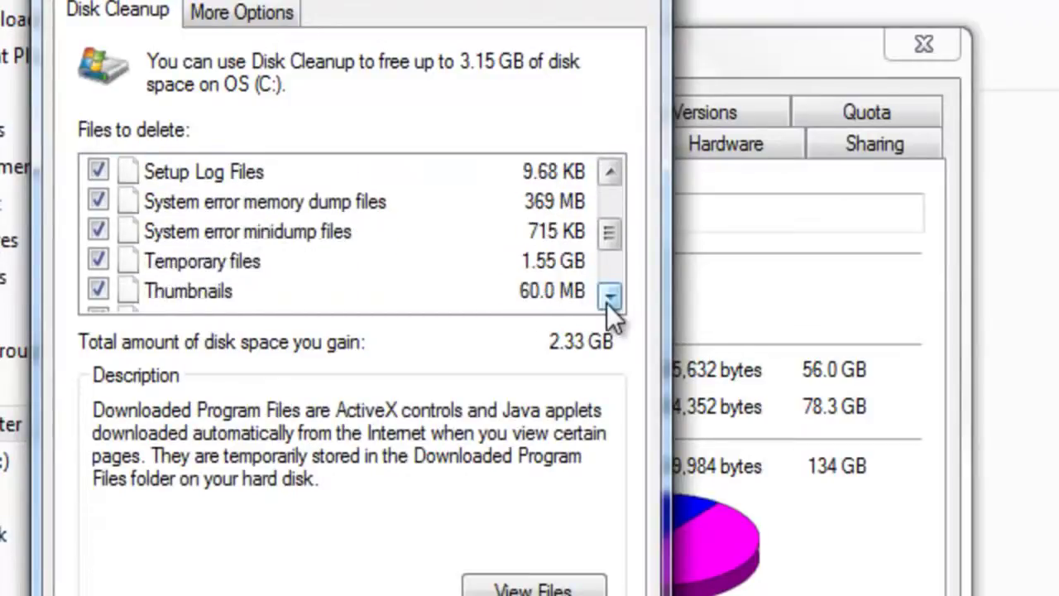
left_click(525, 262)
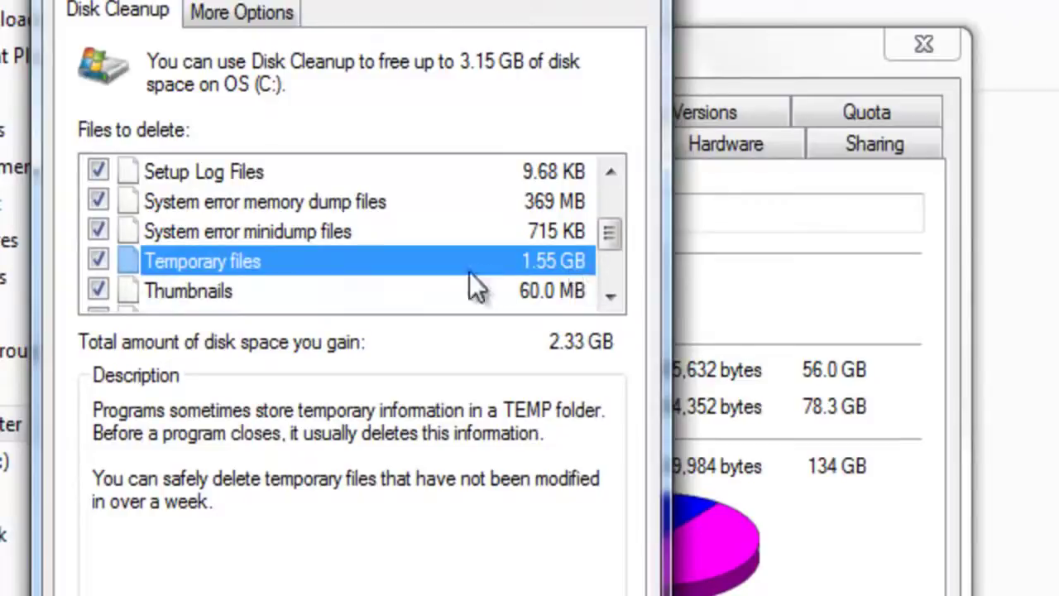
Include all four per-user and system Windows Error Reporting categories, archived and queued, in the cleanup
left_click(611, 296)
left_click(612, 296)
left_click(611, 297)
left_click(612, 297)
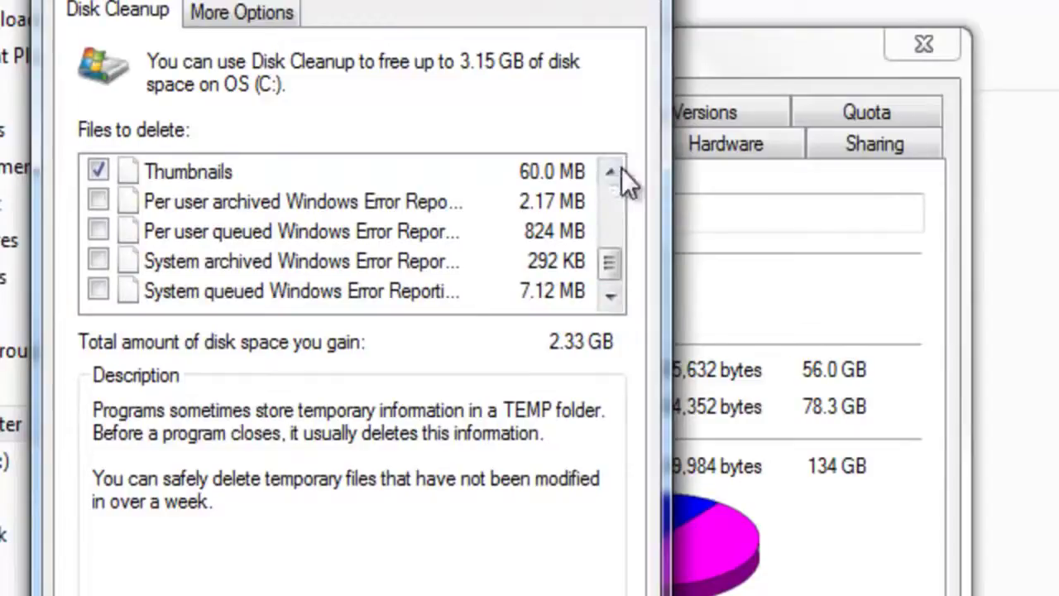
left_click(103, 282)
left_click(102, 259)
left_click(100, 230)
left_click(106, 198)
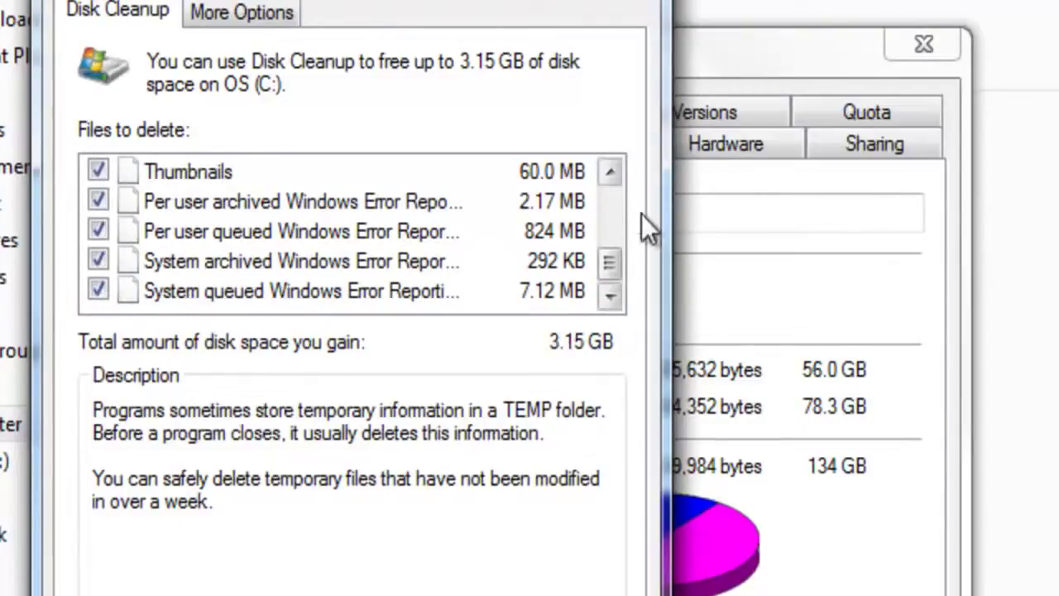
Include the Downloaded Program Files category in the cleanup
left_click(610, 171)
left_click(609, 171)
left_click(610, 171)
left_click(610, 171)
left_click(610, 171)
left_click(610, 171)
left_click(609, 171)
left_click(609, 172)
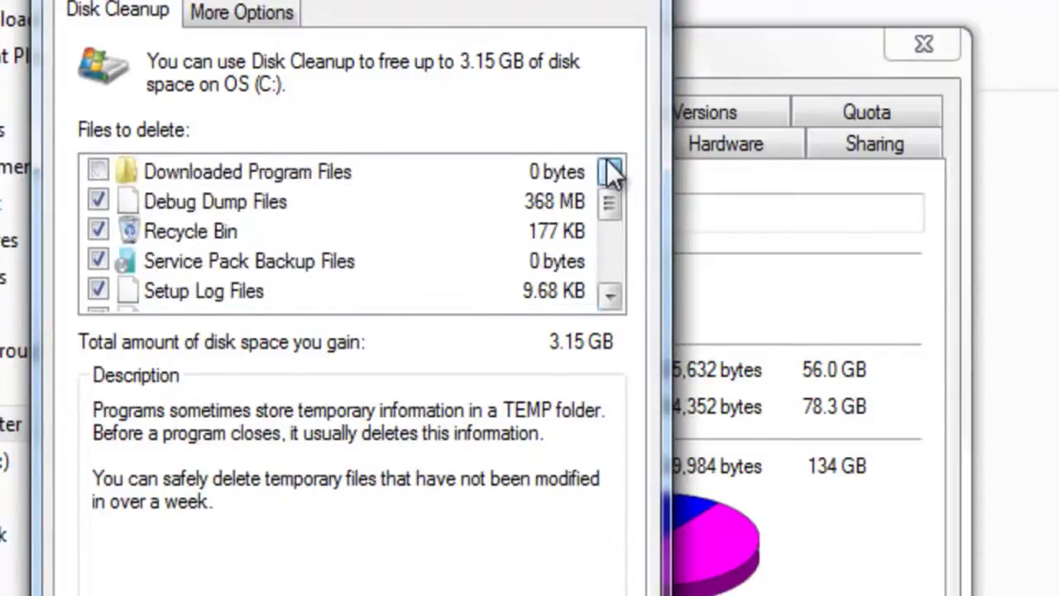
left_click(98, 172)
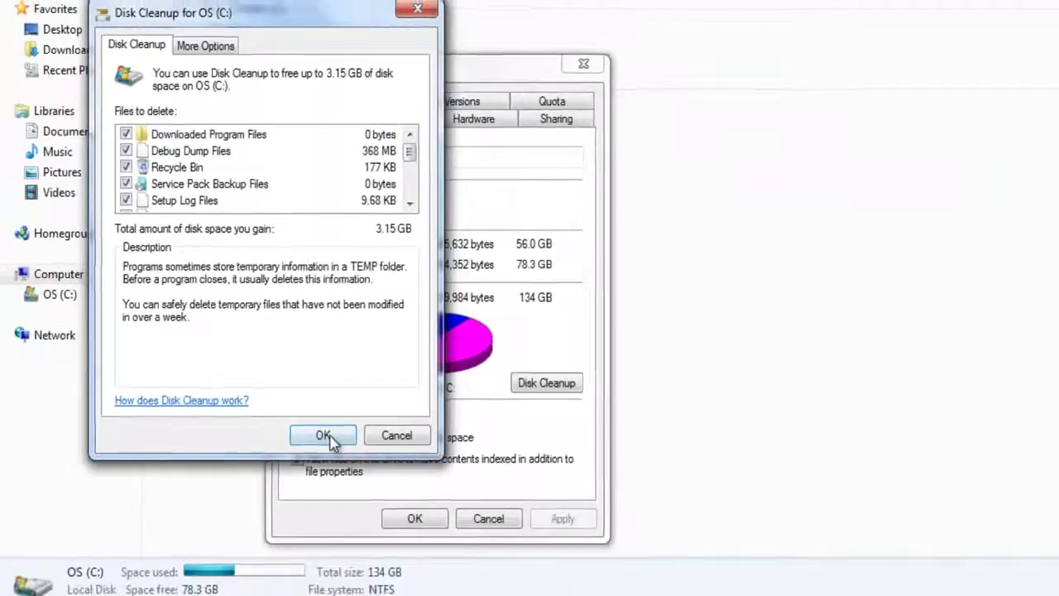
Run the cleanup, confirm permanently deleting the files, and close the drive's properties
left_click(329, 438)
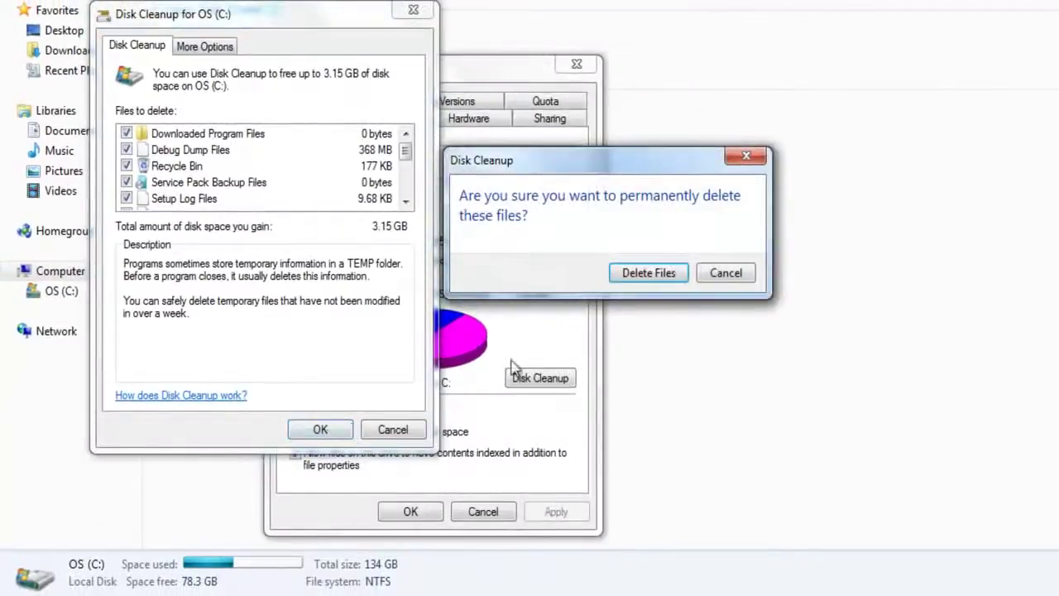
left_click(563, 273)
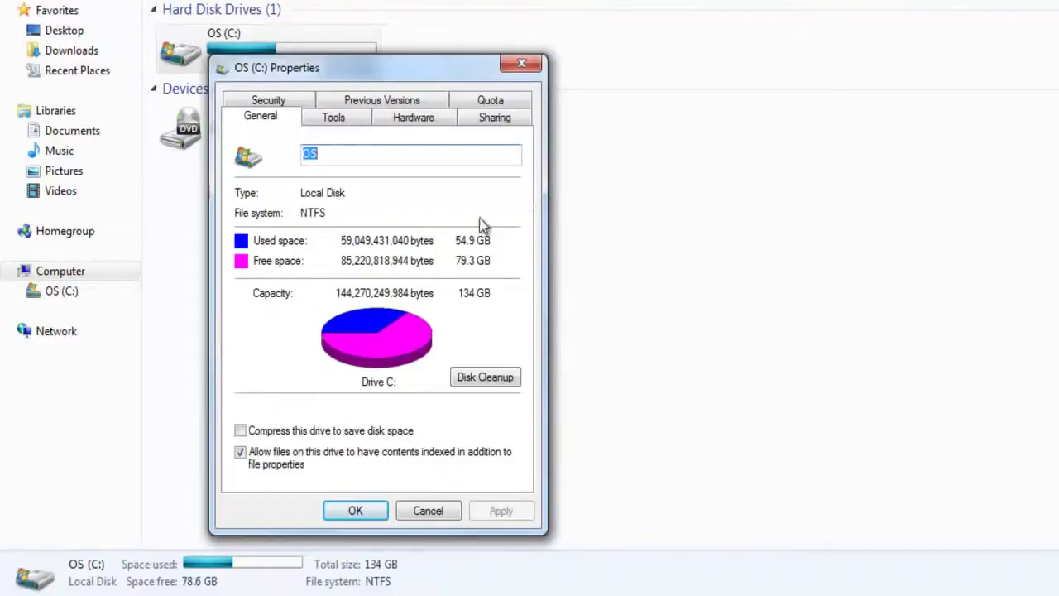
left_click(515, 68)
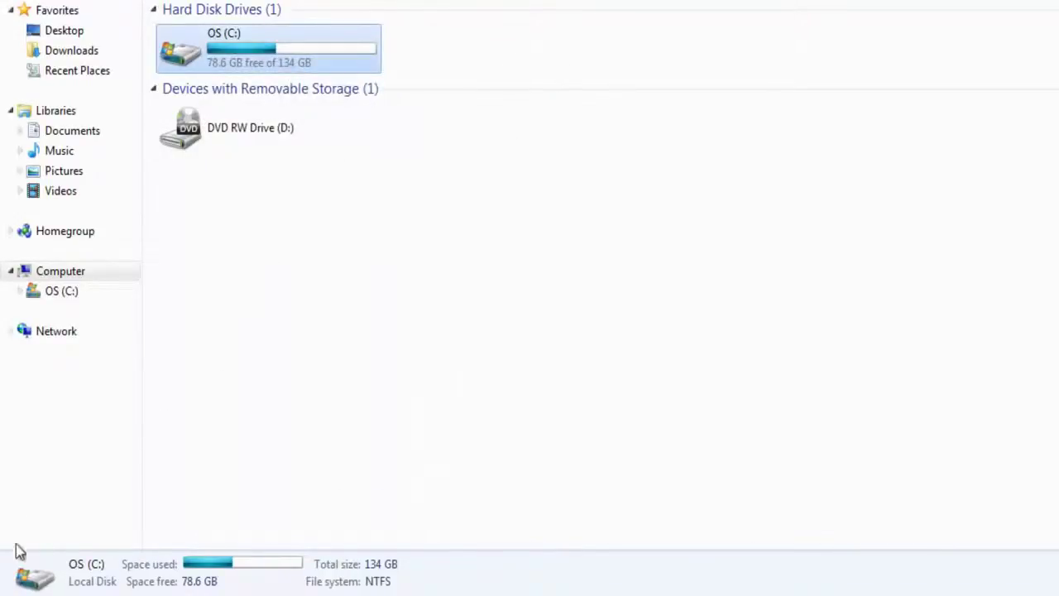
Open the computer's advanced system settings and bring up the Performance settings
key("super")
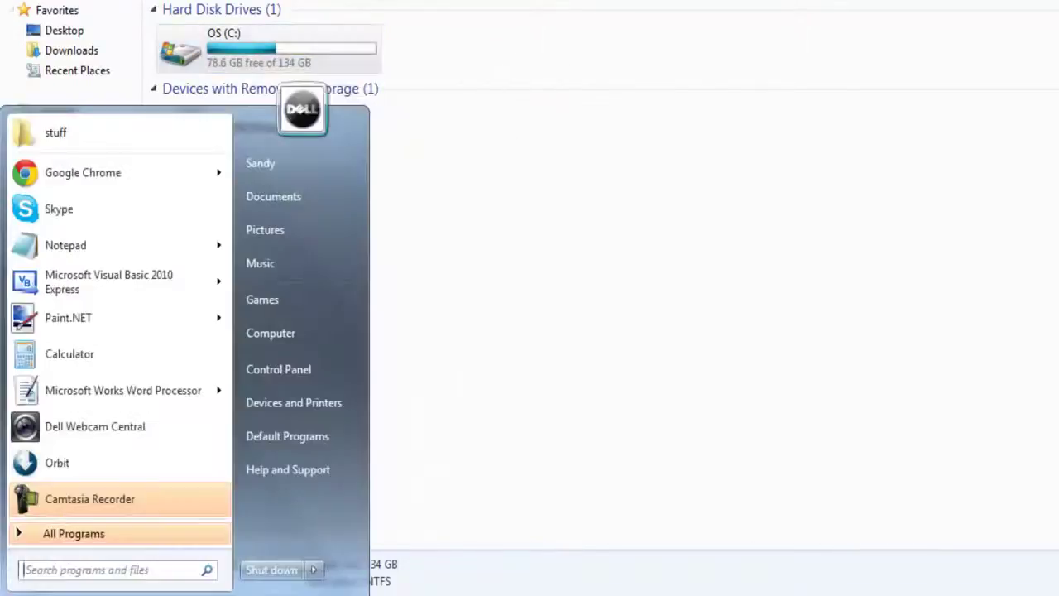
right_click(283, 341)
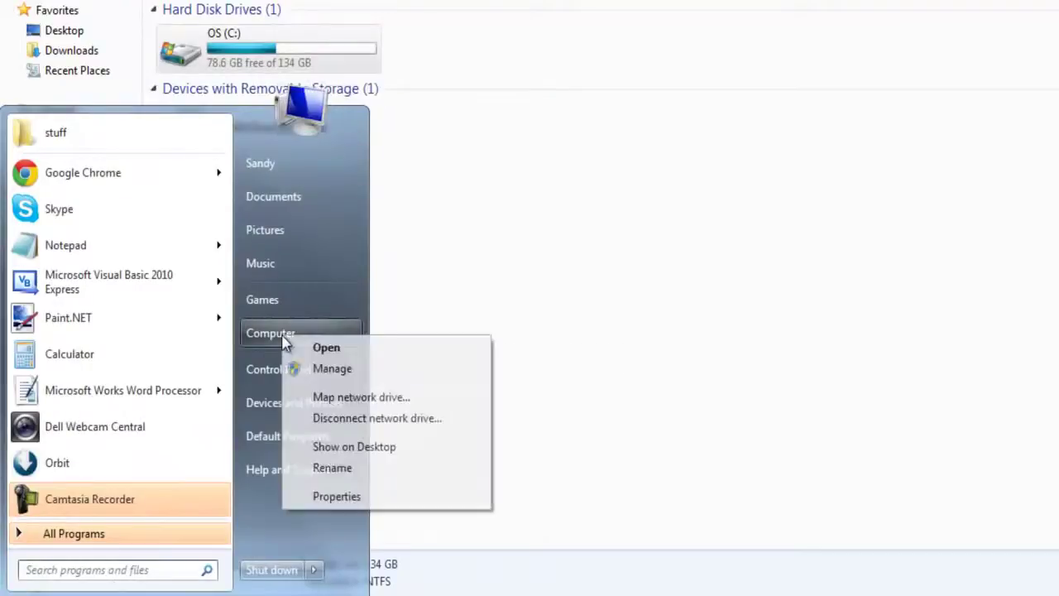
left_click(374, 501)
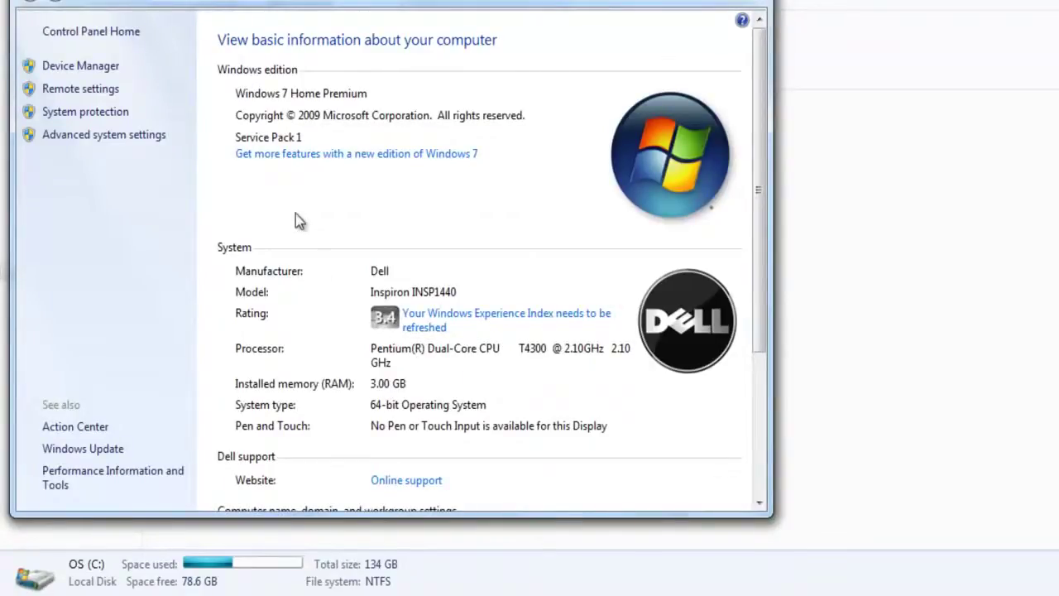
left_click(83, 141)
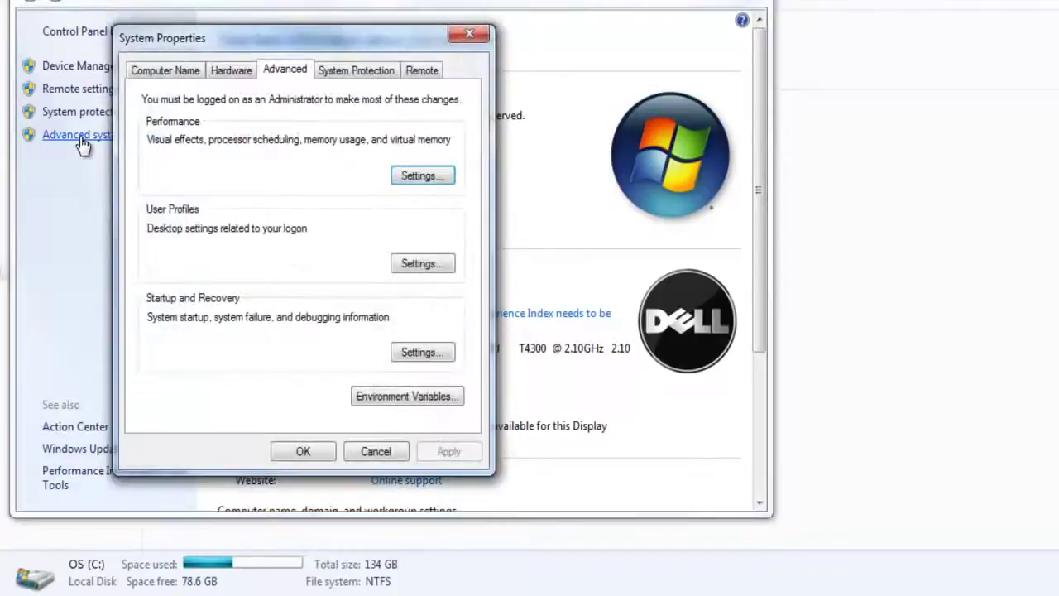
left_click(418, 180)
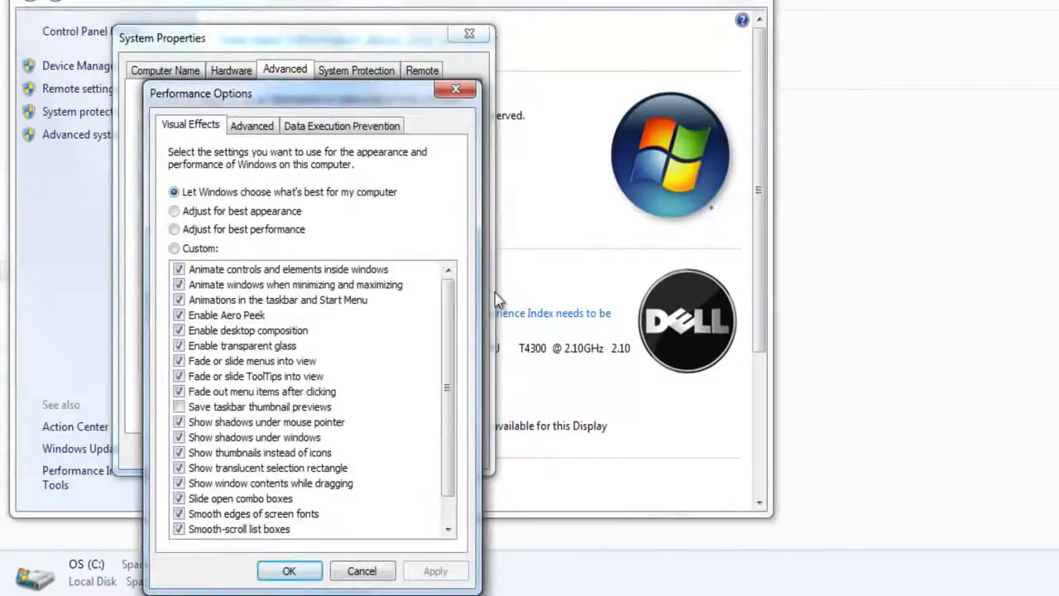
Enable Save taskbar thumbnail previews and toggle the menu fade, window shadow and dragged-window contents effects off and back on
mouse_move(455, 303)
left_mouse_down()
mouse_move(454, 344)
mouse_move(449, 274)
mouse_move(466, 369)
mouse_move(466, 302)
left_mouse_up()
left_click(235, 362)
left_click(239, 437)
left_click(241, 483)
left_click(241, 484)
left_click(237, 437)
left_click(232, 407)
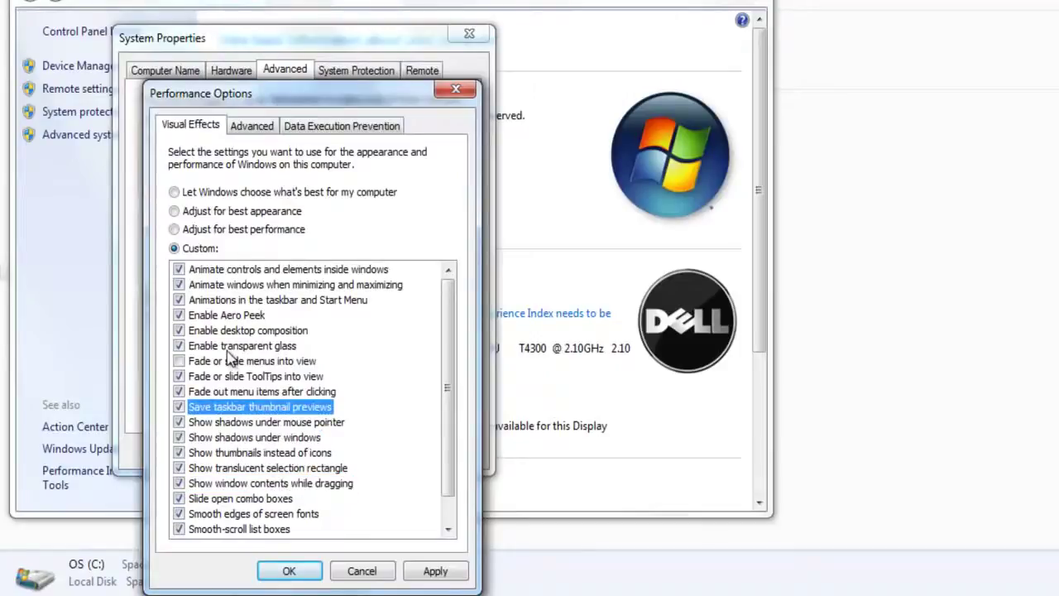
left_click(233, 362)
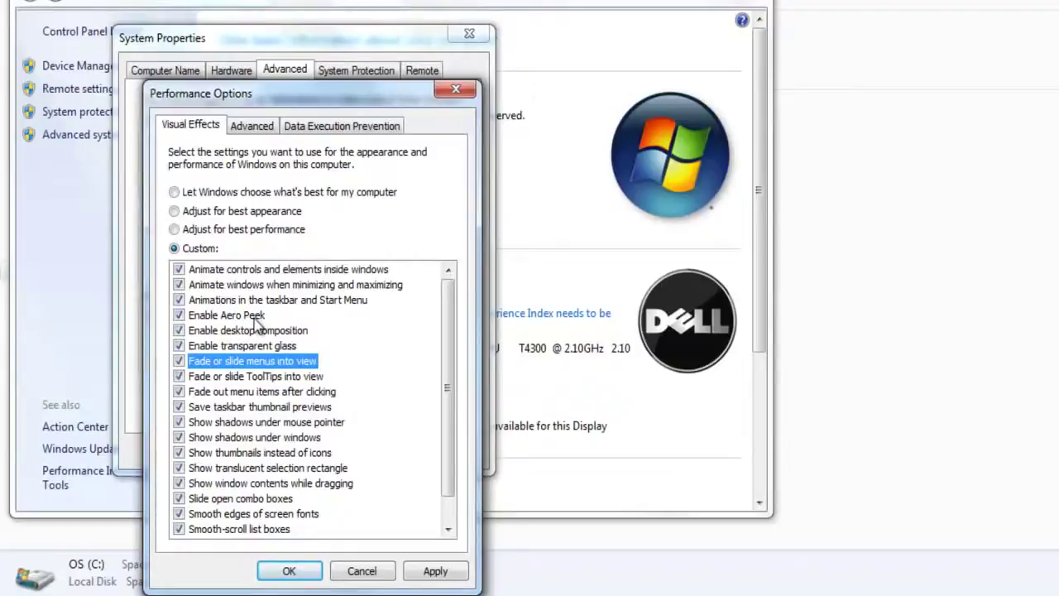
Set the visual effects to Adjust for best appearance
scroll(445, 343, "down", 1)
scroll(445, 343, "up", 1)
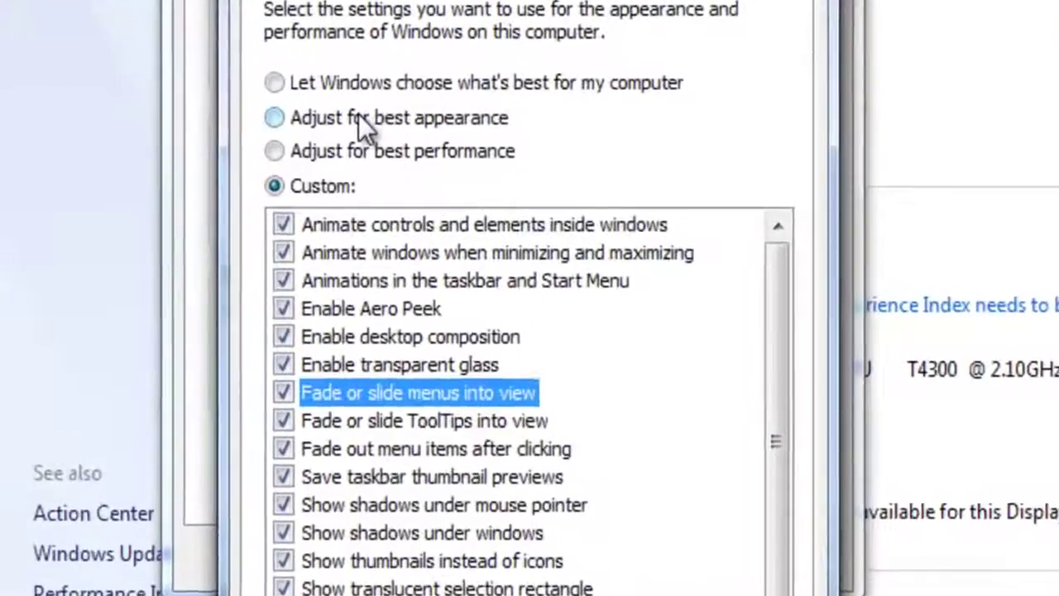
left_click(358, 117)
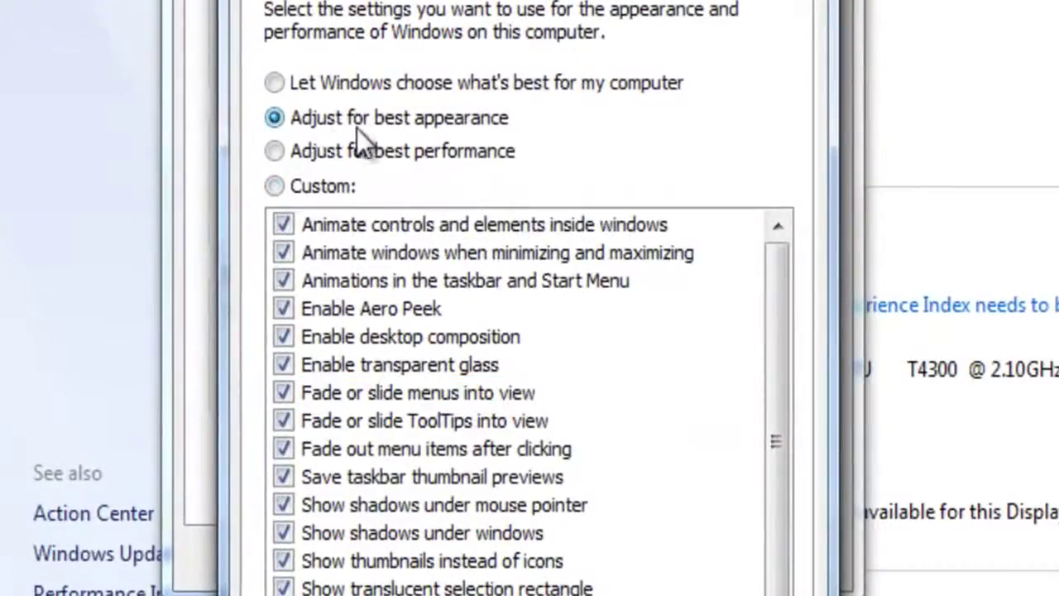
Try the visual effects presets Let Windows choose what's best for my computer, Adjust for best performance and Adjust for best appearance
left_click(484, 85)
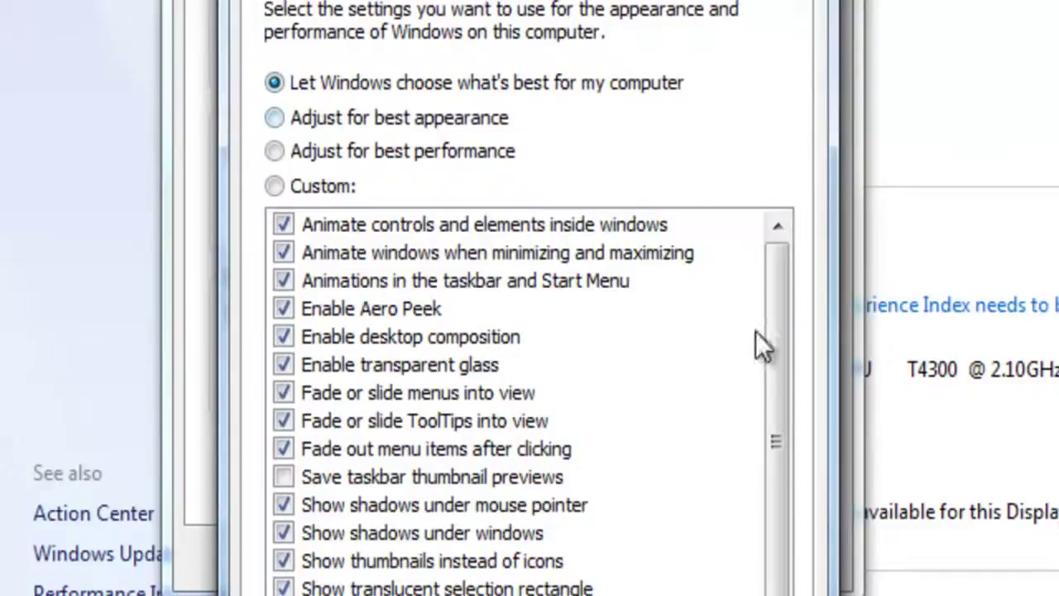
left_click_drag(766, 319, 733, 242)
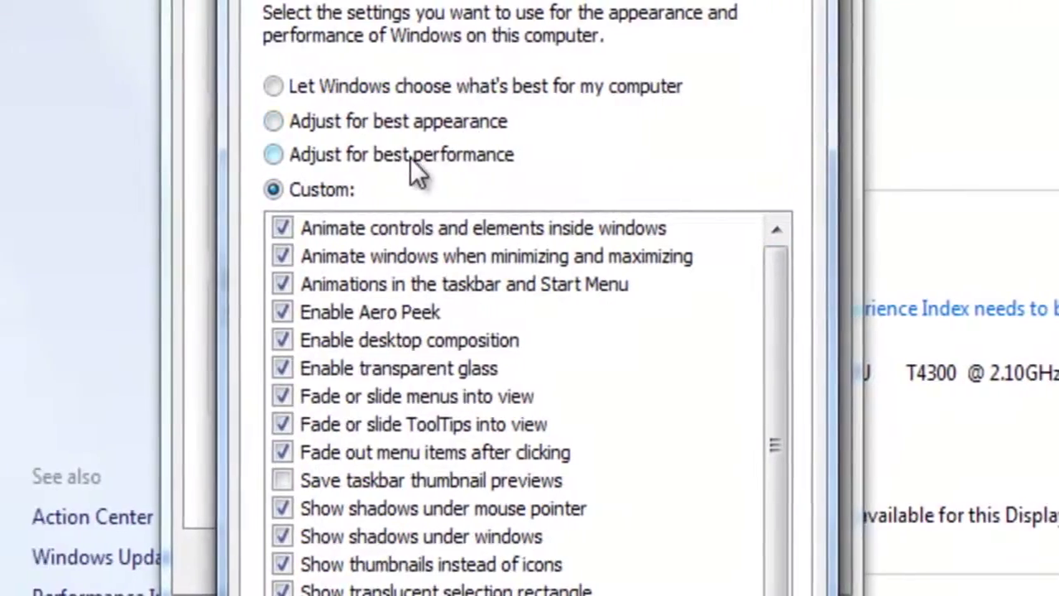
left_click(410, 158)
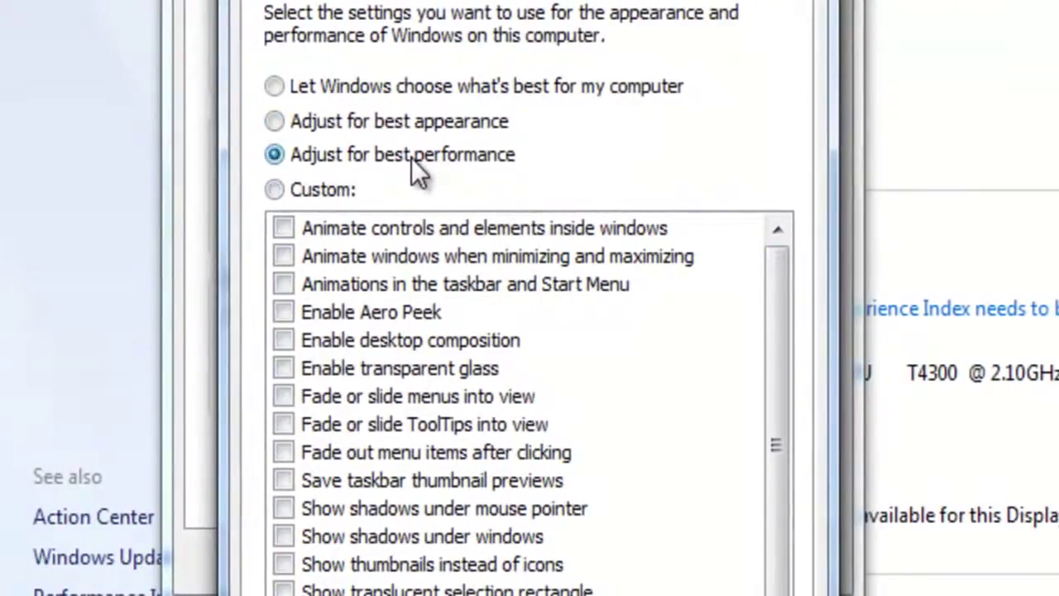
left_click(383, 118)
Set the visual effects to Adjust for best performance, check the full list of effects and apply the setting
left_click(350, 152)
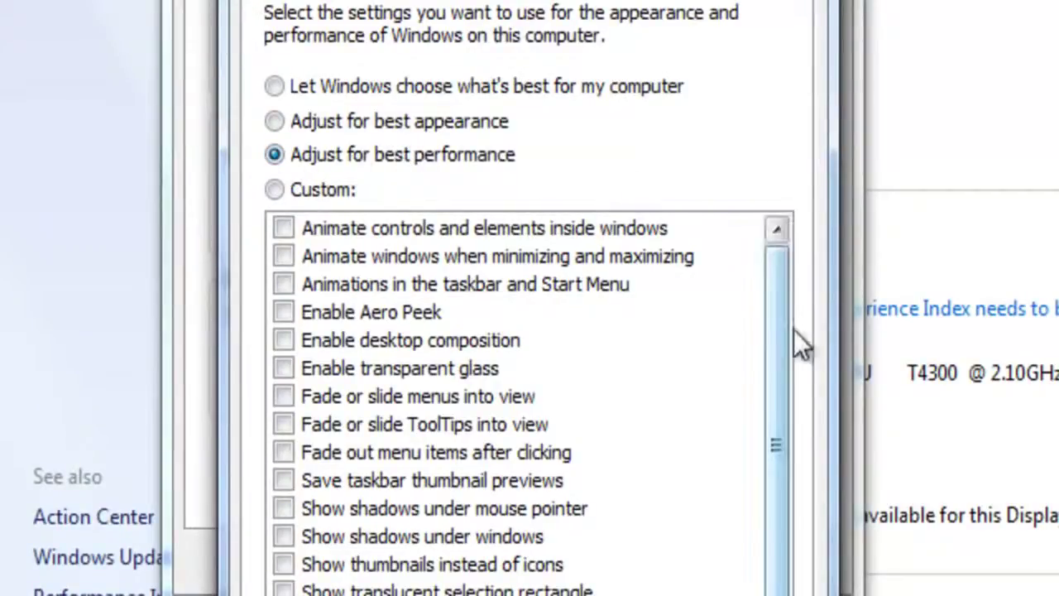
left_click_drag(772, 331, 749, 234)
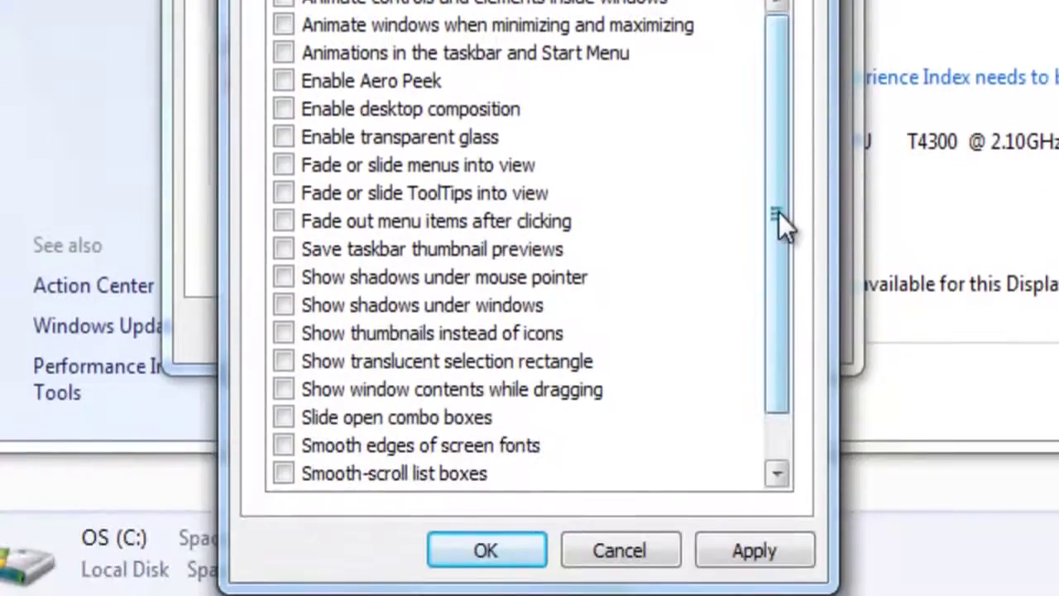
left_click_drag(778, 223, 794, 340)
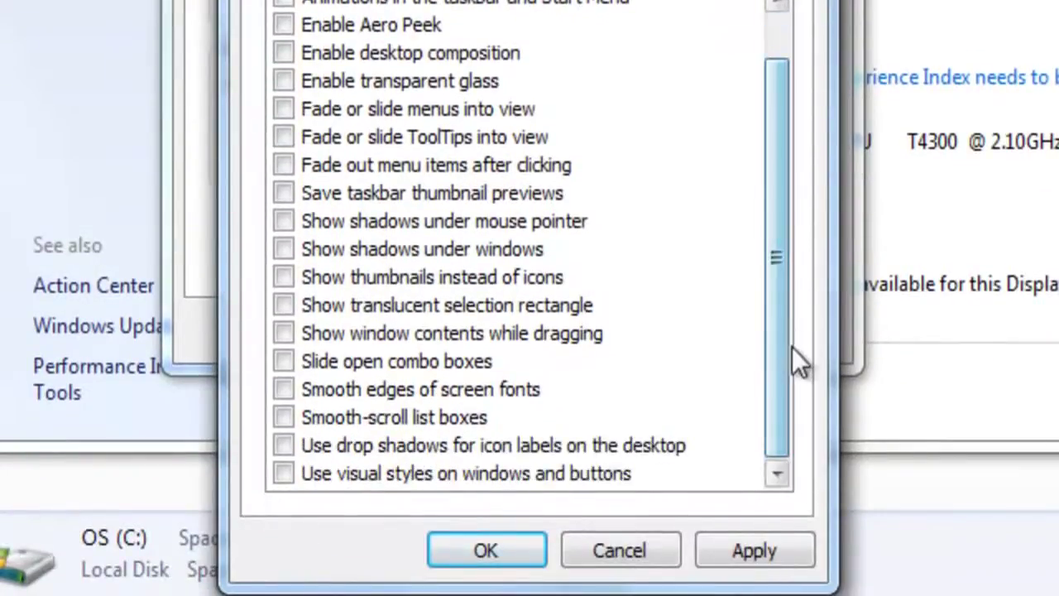
left_click(749, 551)
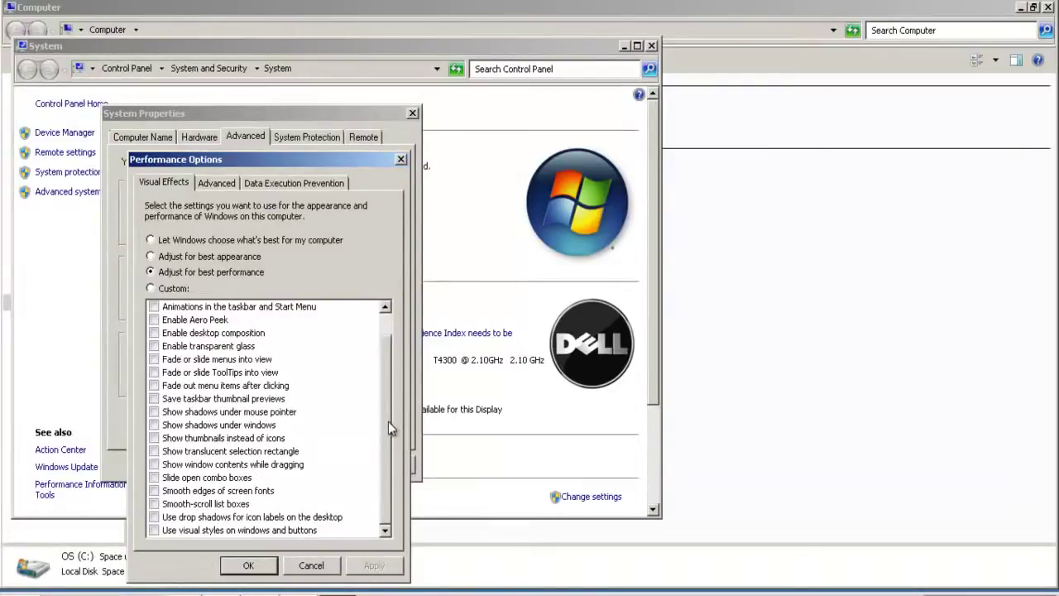
scroll(371, 356, "up", 1)
scroll(372, 352, "down", 1)
scroll(373, 361, "up", 1)
scroll(372, 356, "down", 1)
scroll(364, 323, "up", 1)
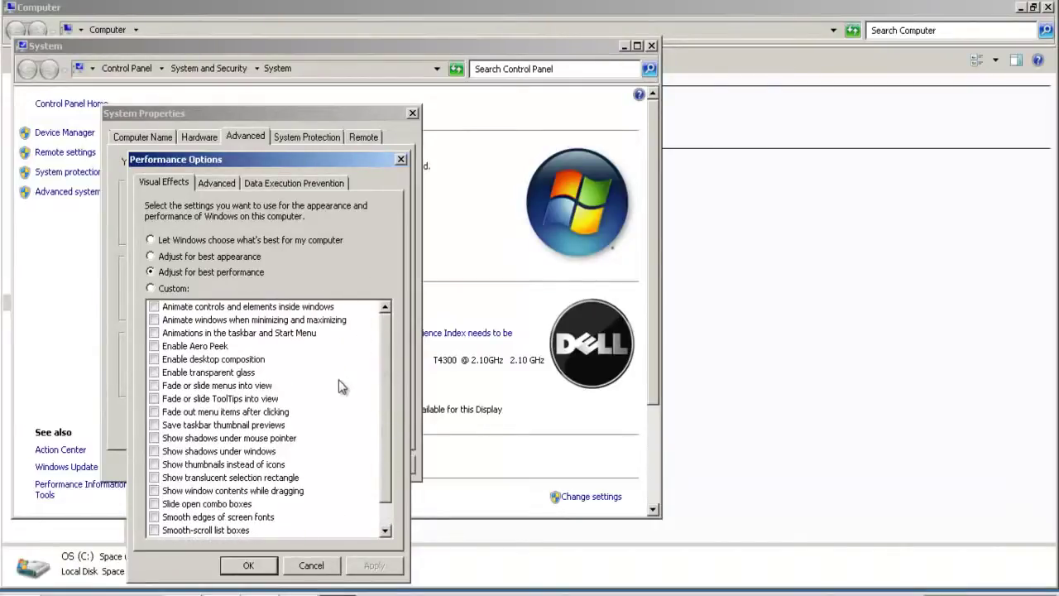
scroll(386, 398, "down", 1)
scroll(385, 398, "up", 1)
Confirm the Performance Options and System Properties dialogs and close the System and Computer windows
left_click(255, 567)
left_click(277, 466)
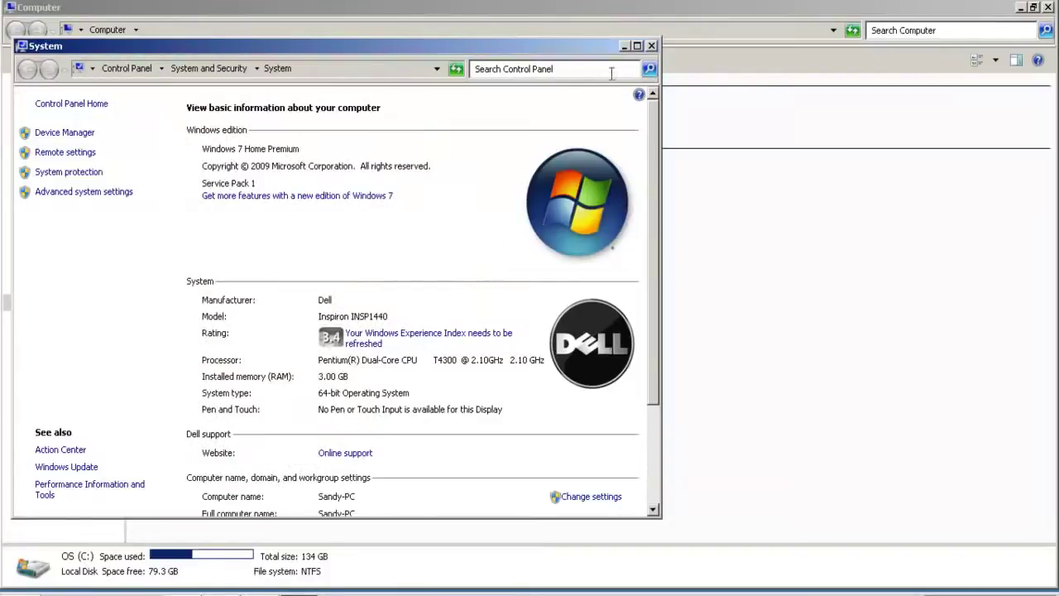
left_click(651, 46)
left_click(561, 288)
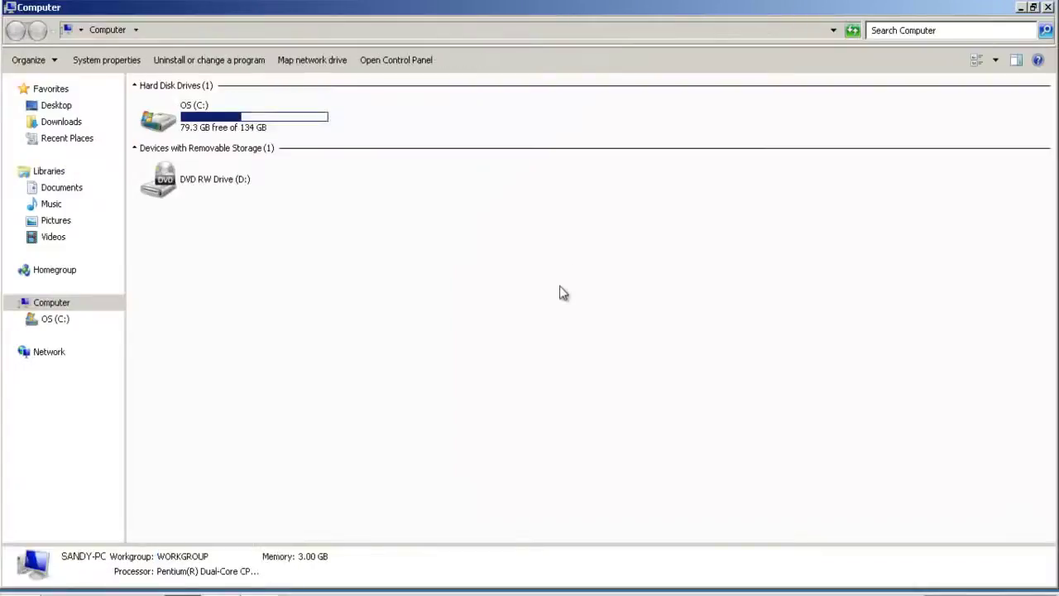
left_click(1047, 8)
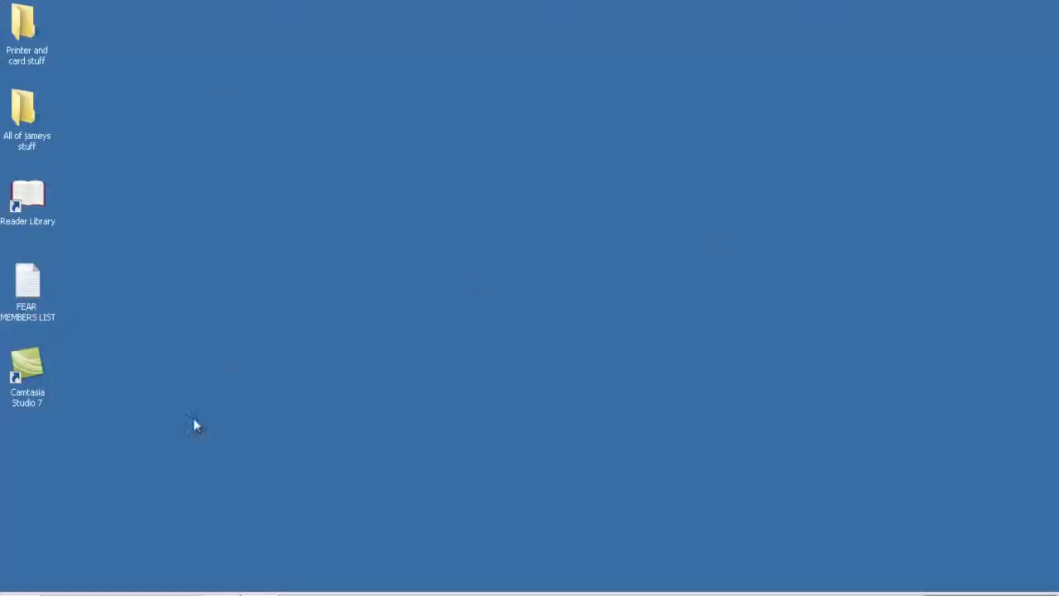
Launch Command Prompt from the Accessories programs
left_click(6, 592)
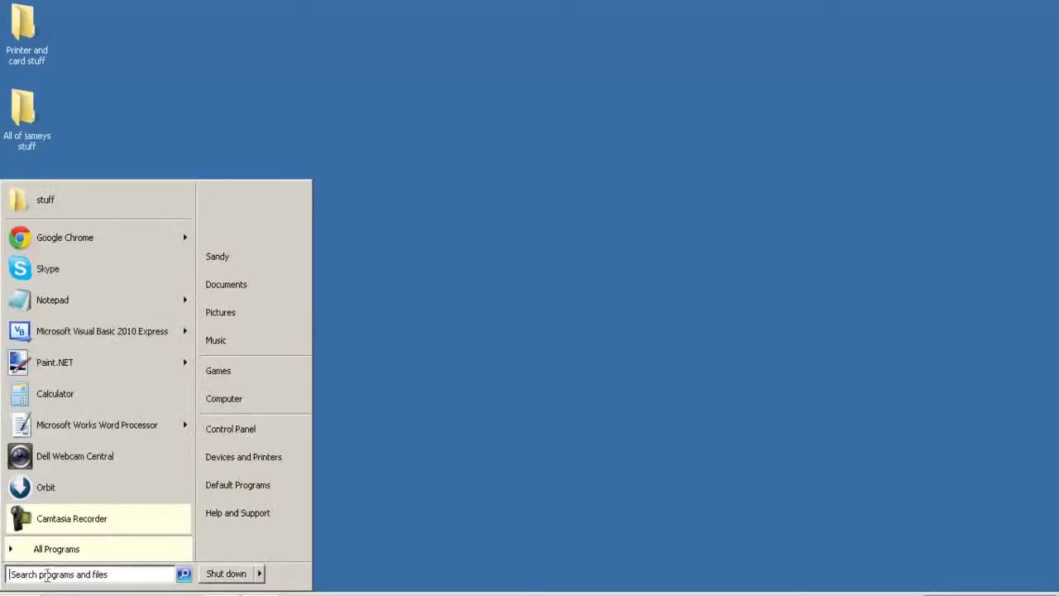
left_click(58, 548)
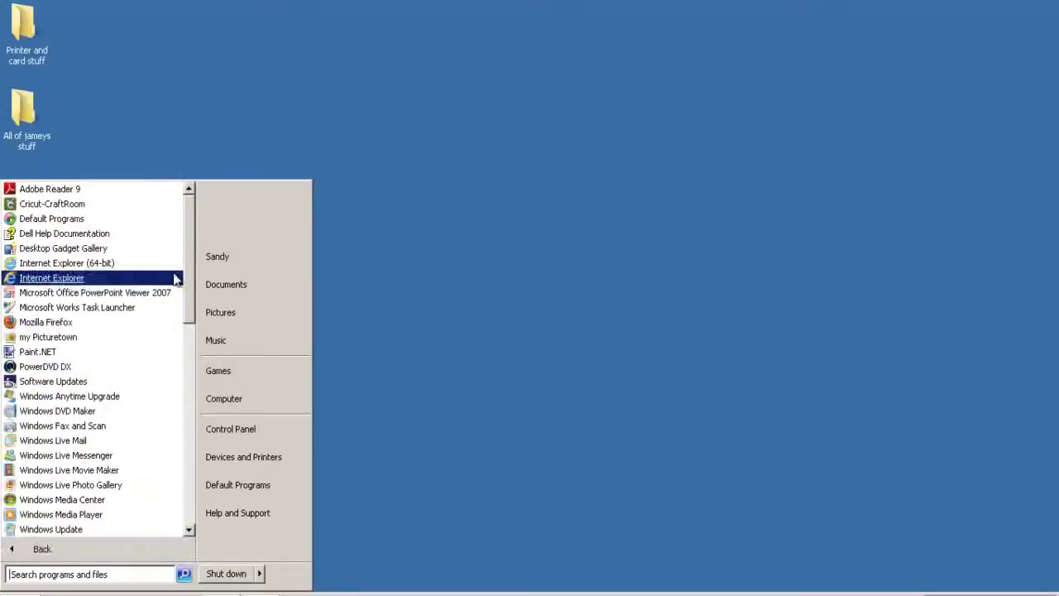
left_click_drag(191, 253, 187, 306)
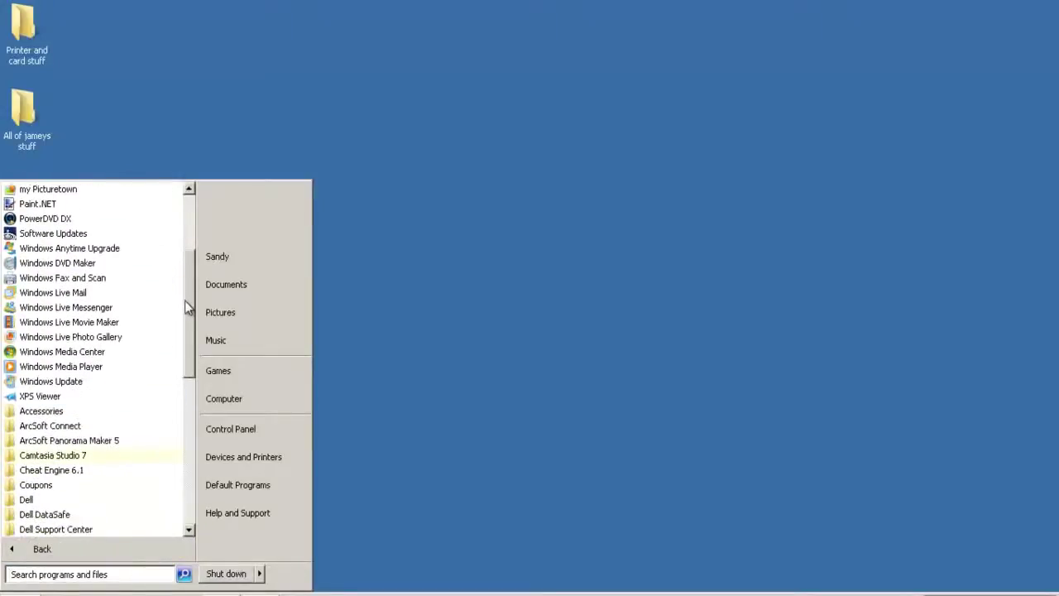
left_click(128, 411)
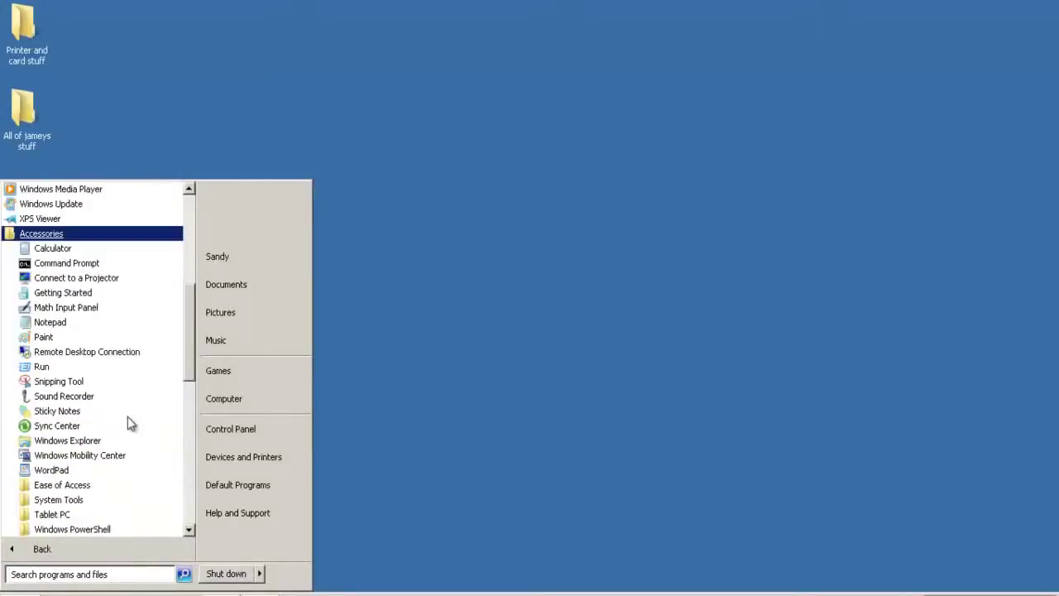
left_click(143, 267)
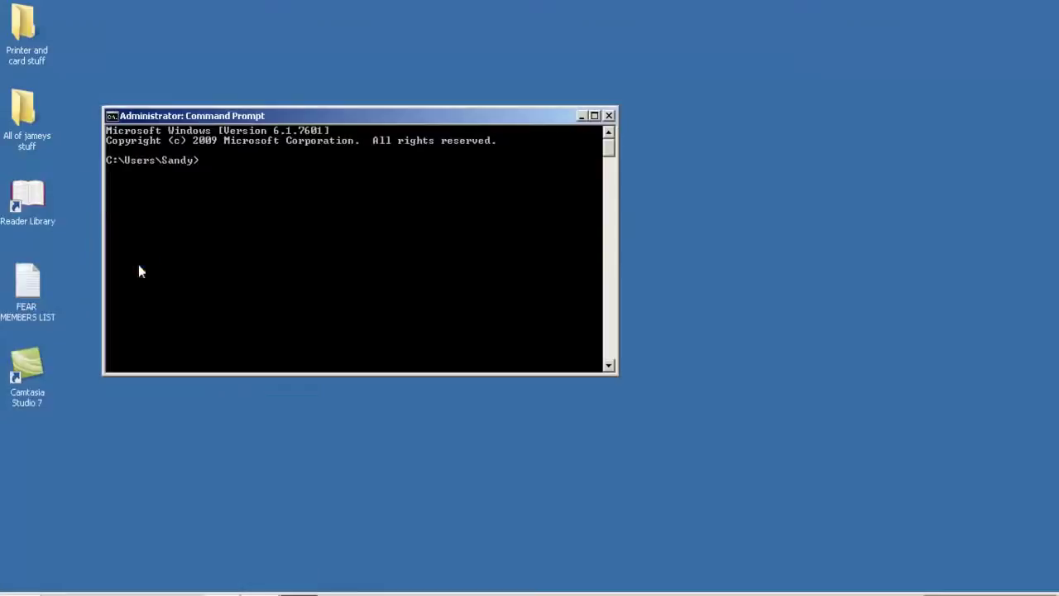
Run MSCONFIG in Command Prompt to bring up System Configuration
left_click(25, 591)
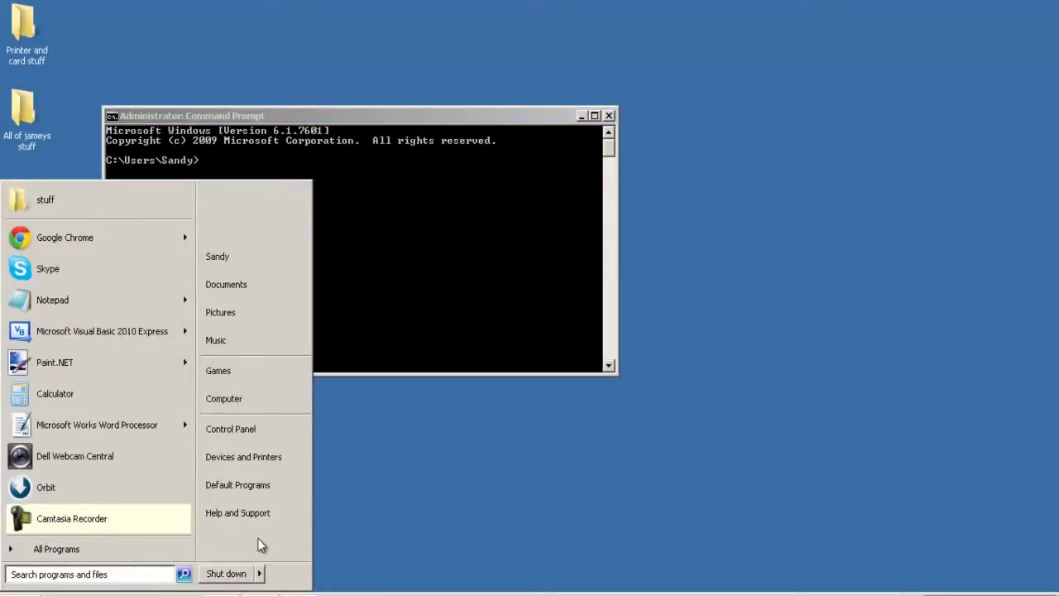
left_click(359, 529)
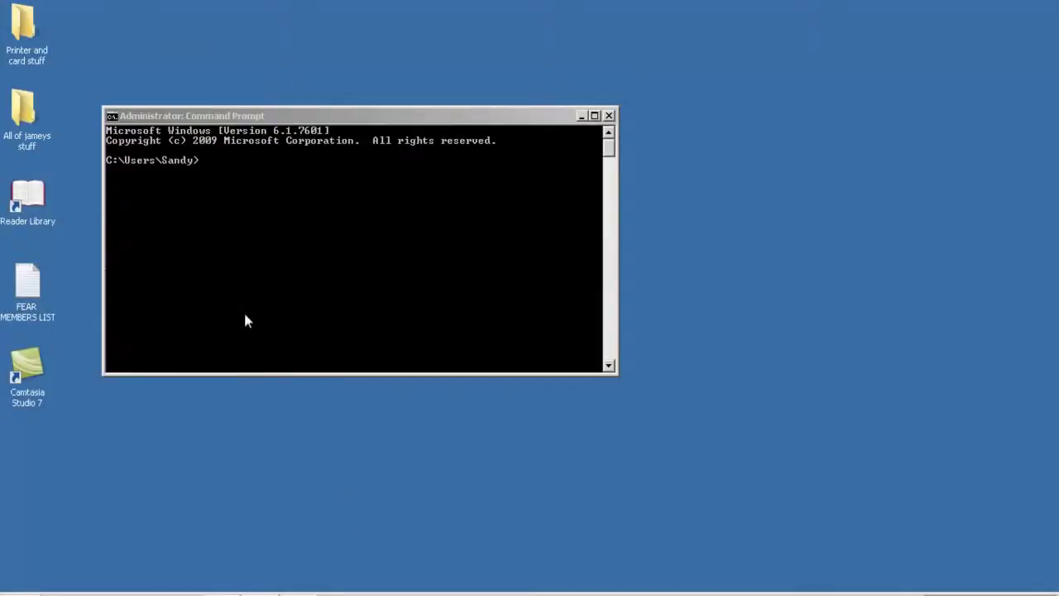
left_click(146, 295)
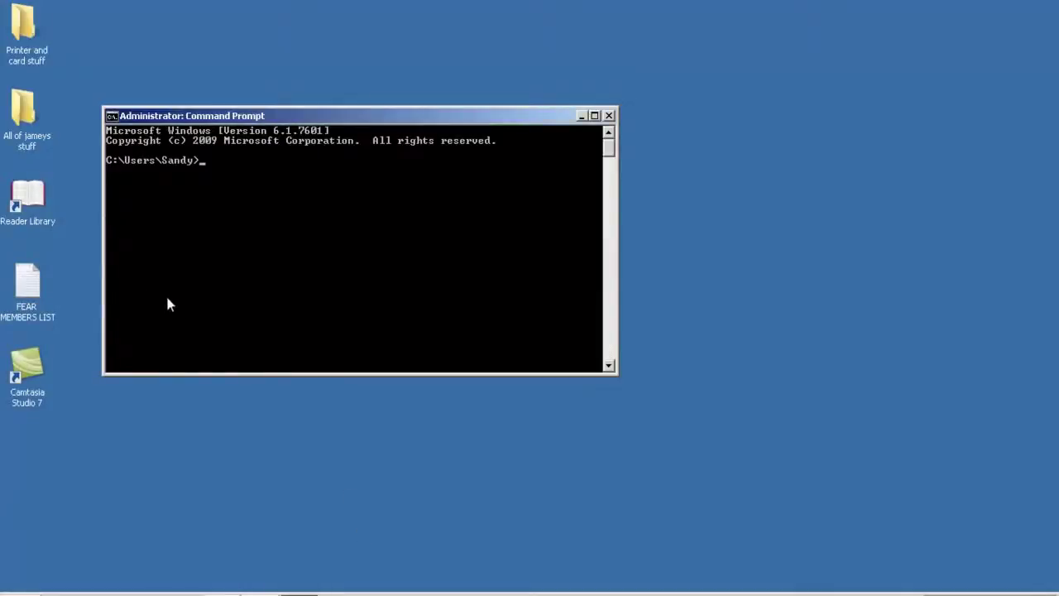
type("MSCONFIG")
key("Return")
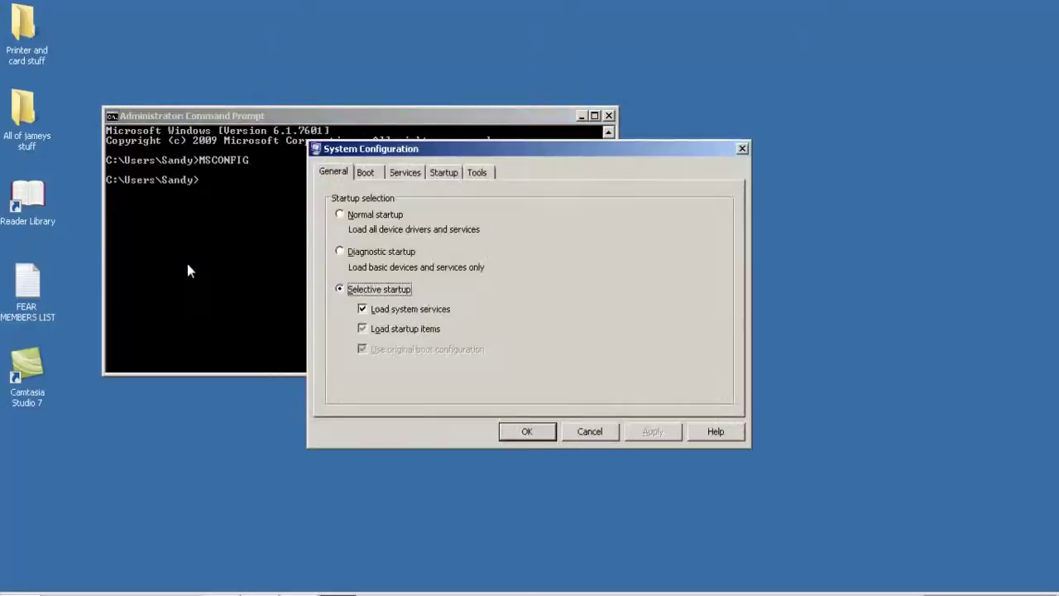
Examine the list of startup programs in System Configuration, including the Intel, RoboForm and Orbit Downloader entries
left_click(442, 172)
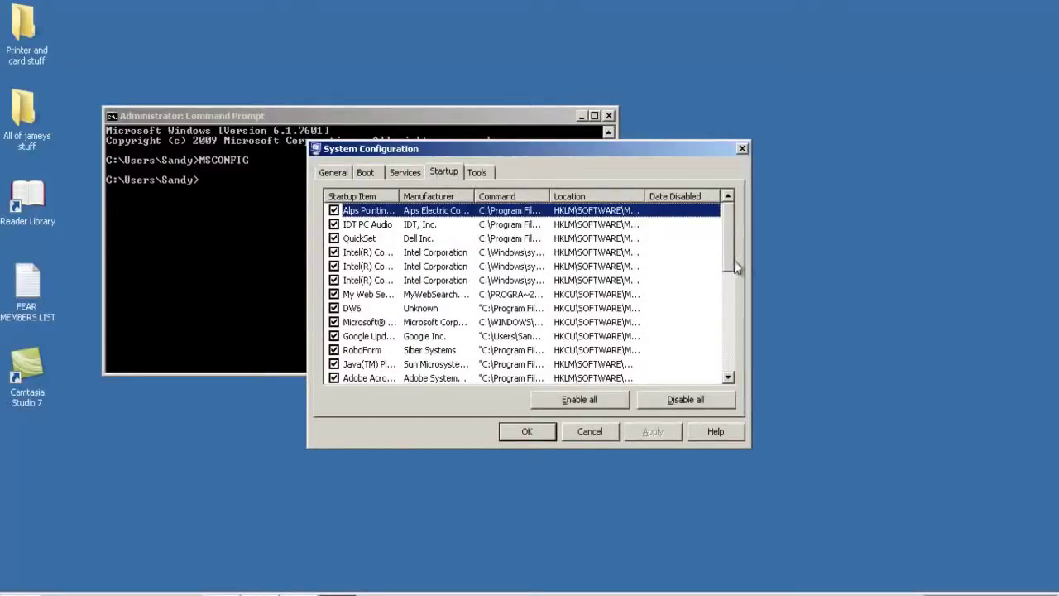
left_click_drag(728, 269, 728, 364)
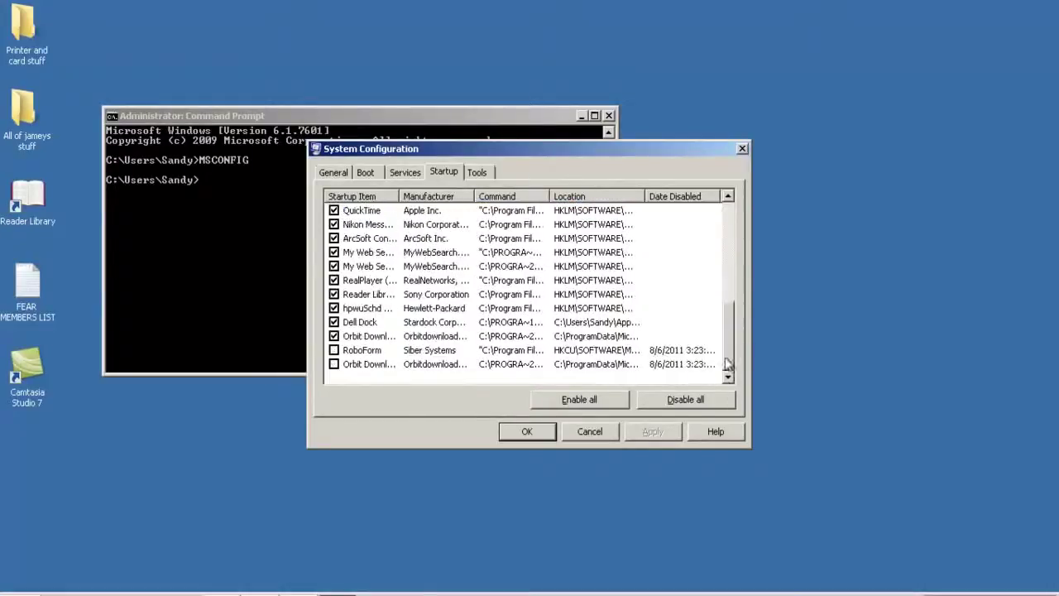
left_click(382, 354)
left_click(373, 366)
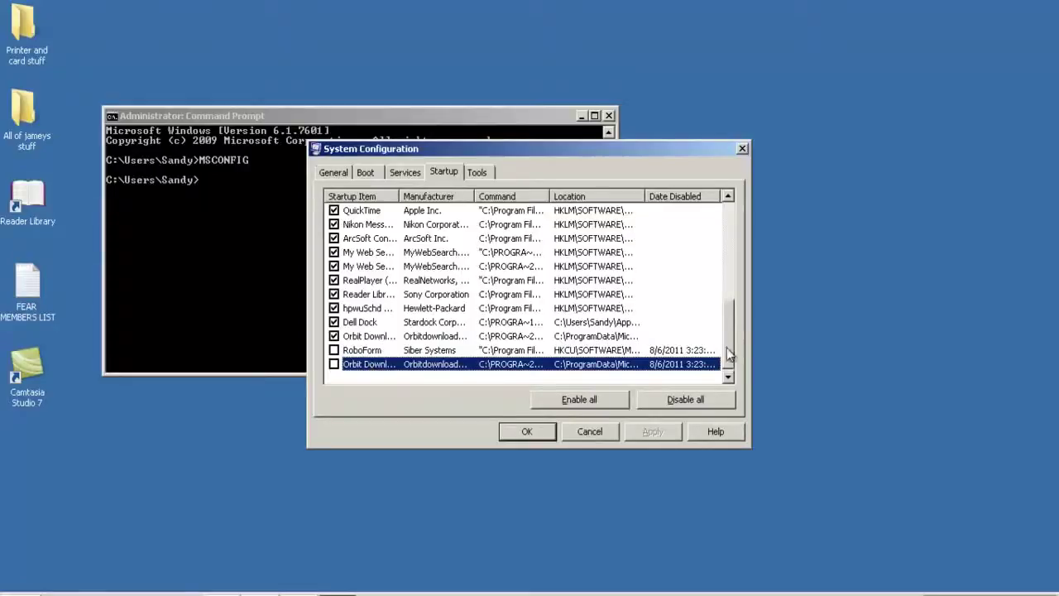
left_click_drag(727, 349, 715, 209)
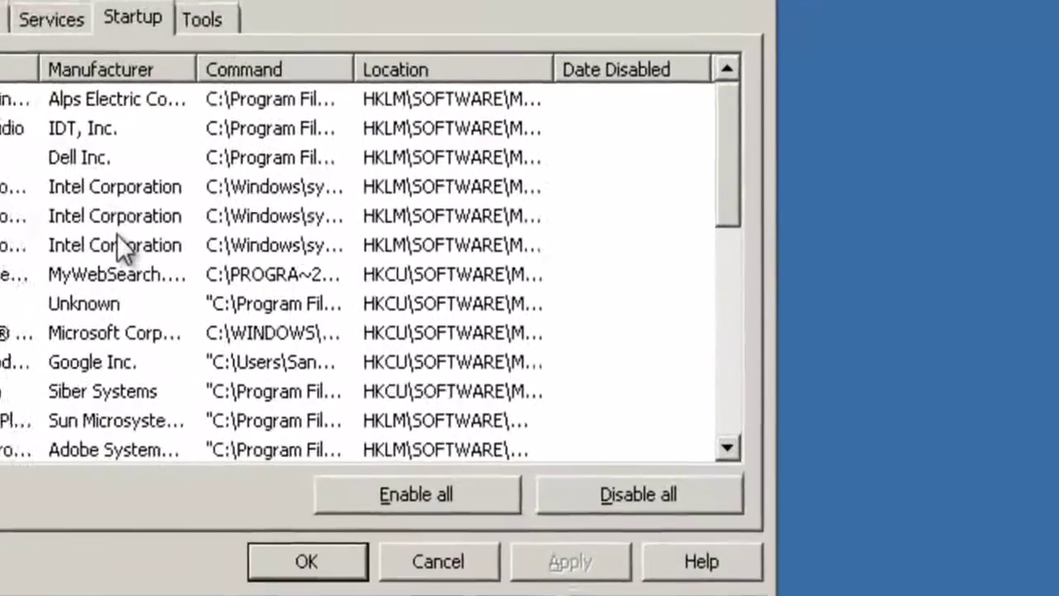
left_click(117, 236)
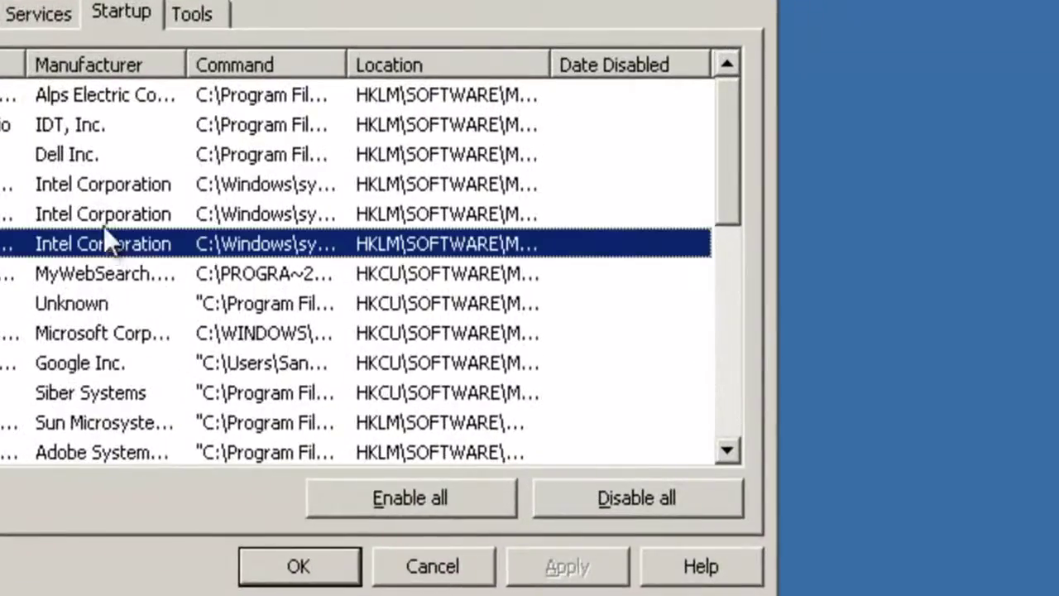
left_click(145, 215)
left_click(202, 186)
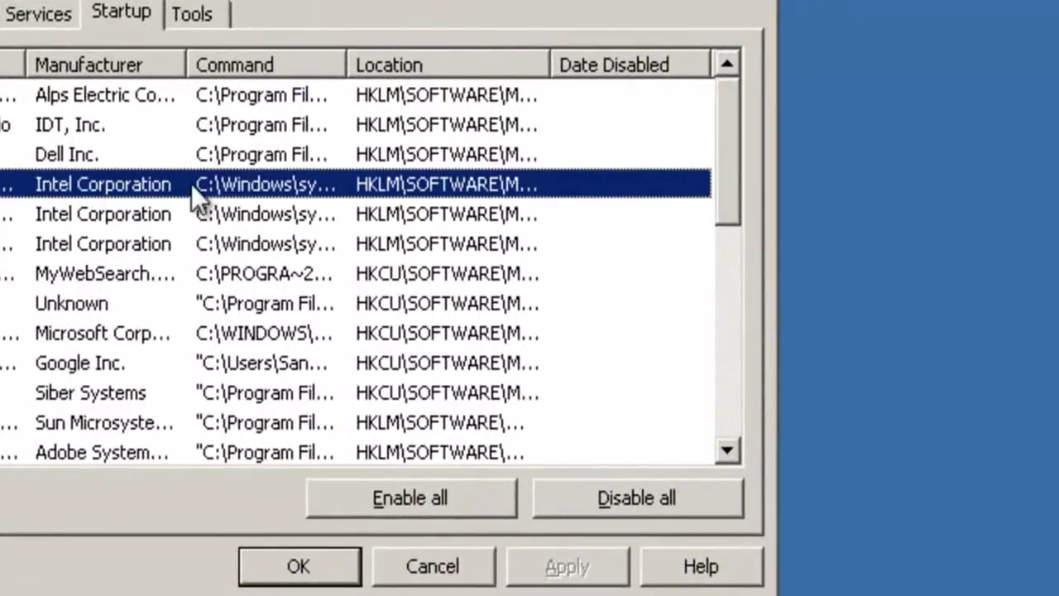
left_click_drag(723, 169, 730, 403)
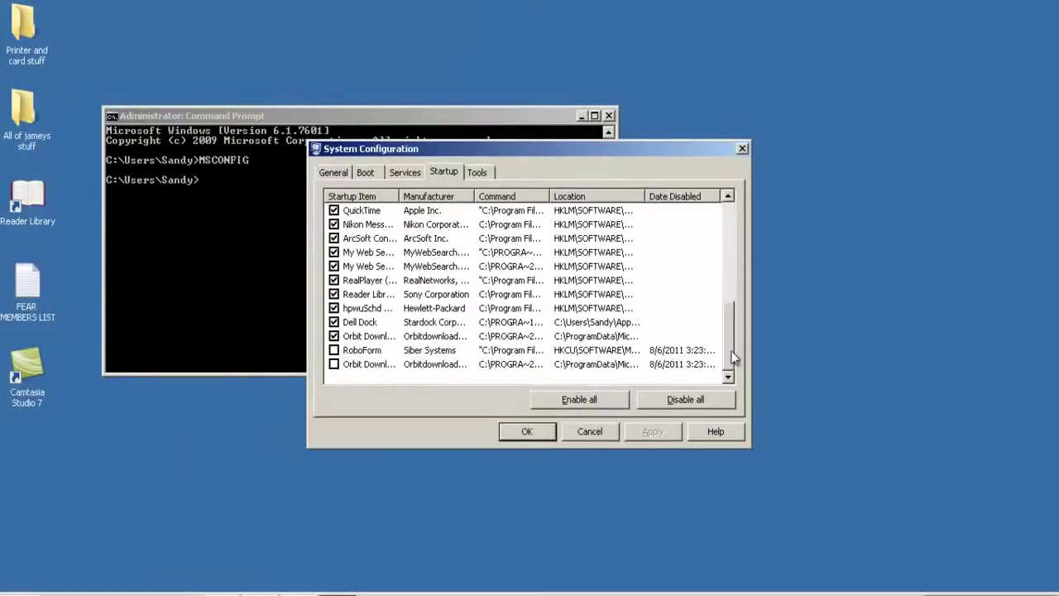
mouse_move(732, 357)
left_mouse_down()
mouse_move(726, 240)
mouse_move(729, 357)
left_mouse_up()
Try disabling all and enabling all startup items, cancel System Configuration and close Command Prompt
left_click(686, 400)
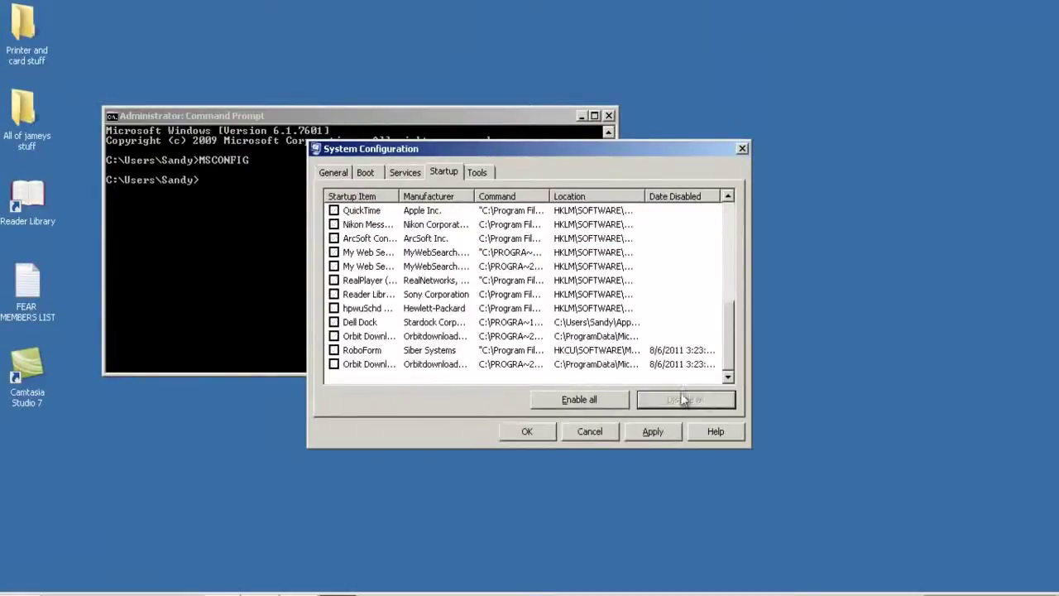
left_click(599, 401)
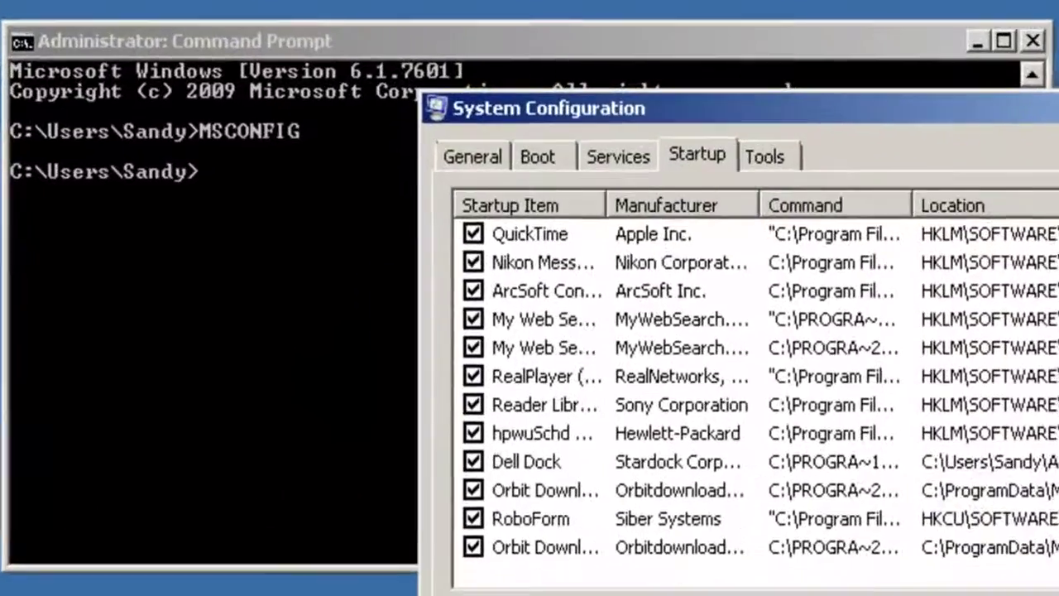
left_click(612, 433)
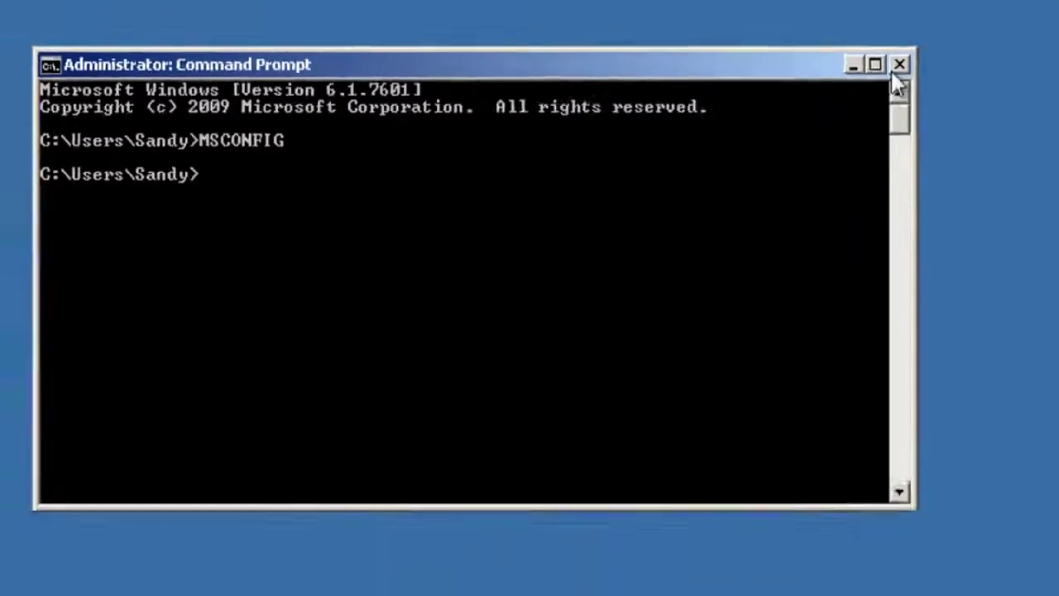
left_click(1035, 40)
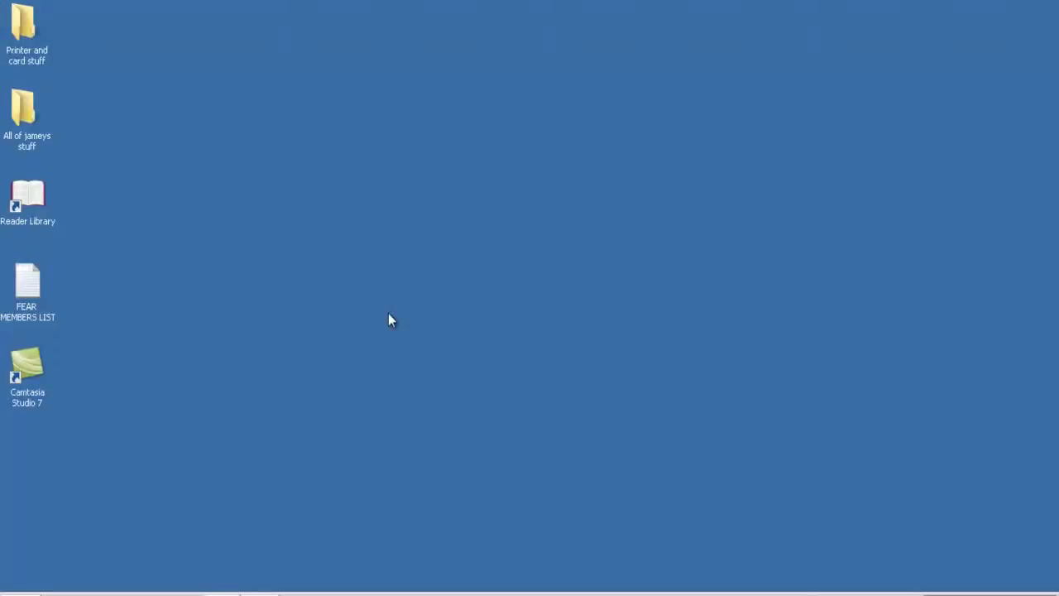
Open Google Chrome and search the web for "defragmentation"
left_click(31, 588)
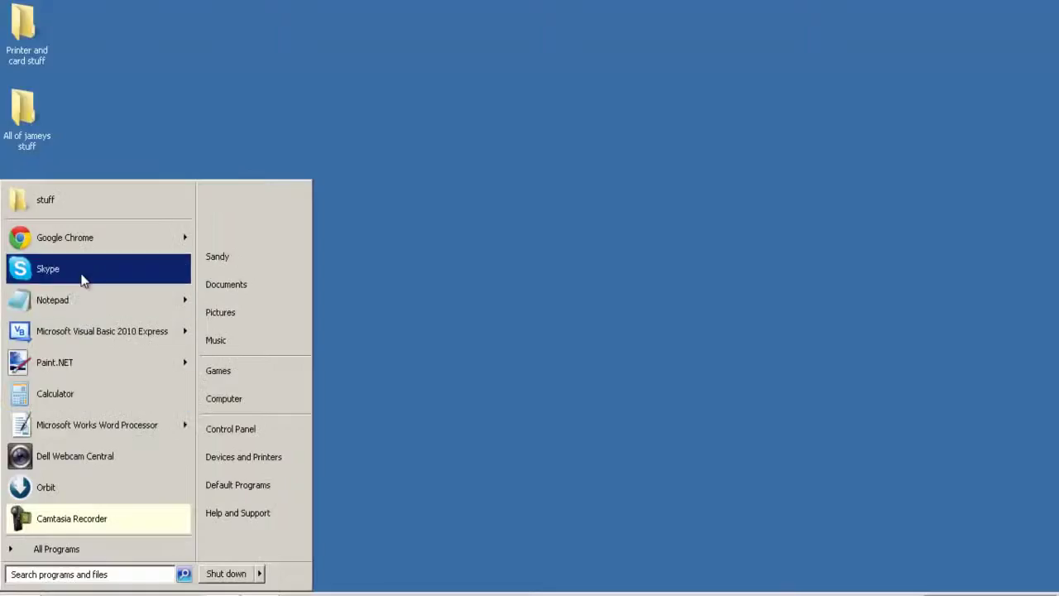
left_click(96, 250)
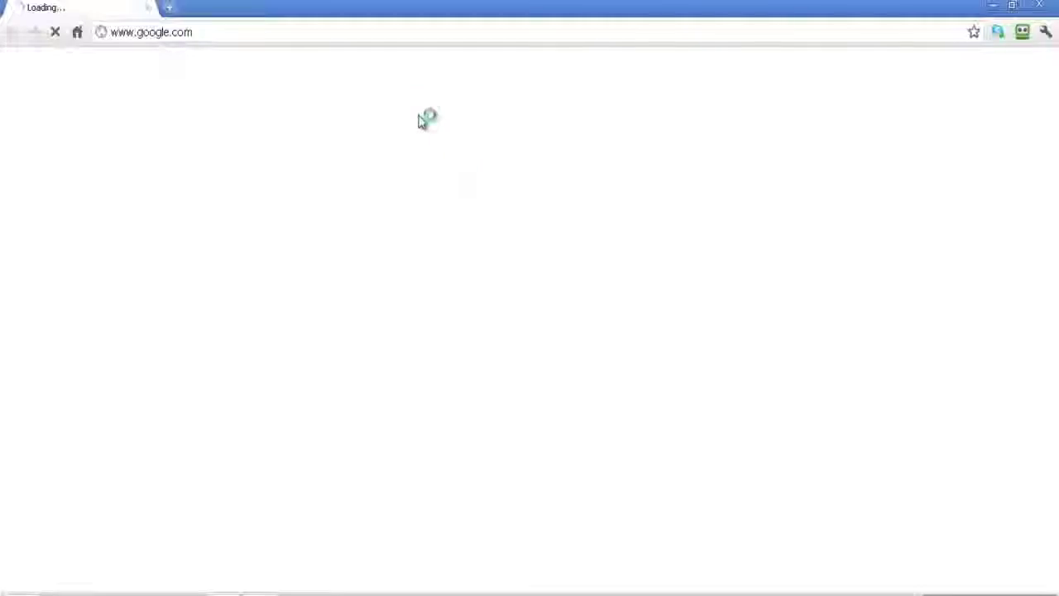
left_click(402, 24)
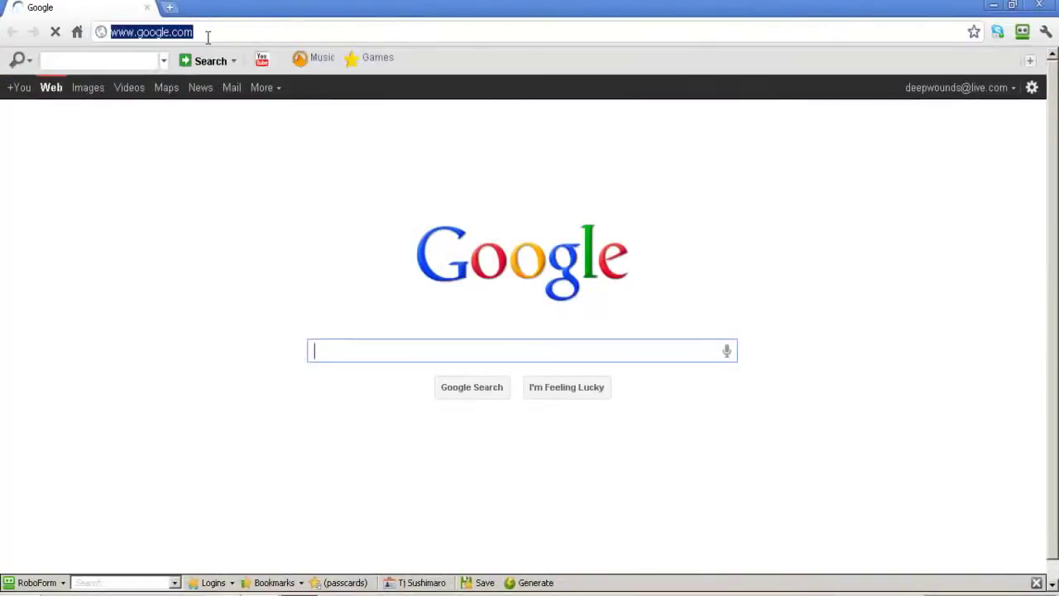
key("BackSpace")
key("BackSpace")
key("BackSpace")
key("BackSpace")
key("BackSpace")
key("BackSpace")
key("BackSpace")
key("BackSpace")
key("BackSpace")
key("BackSpace")
key("BackSpace")
key("BackSpace")
key("BackSpace")
key("BackSpace")
key("BackSpace")
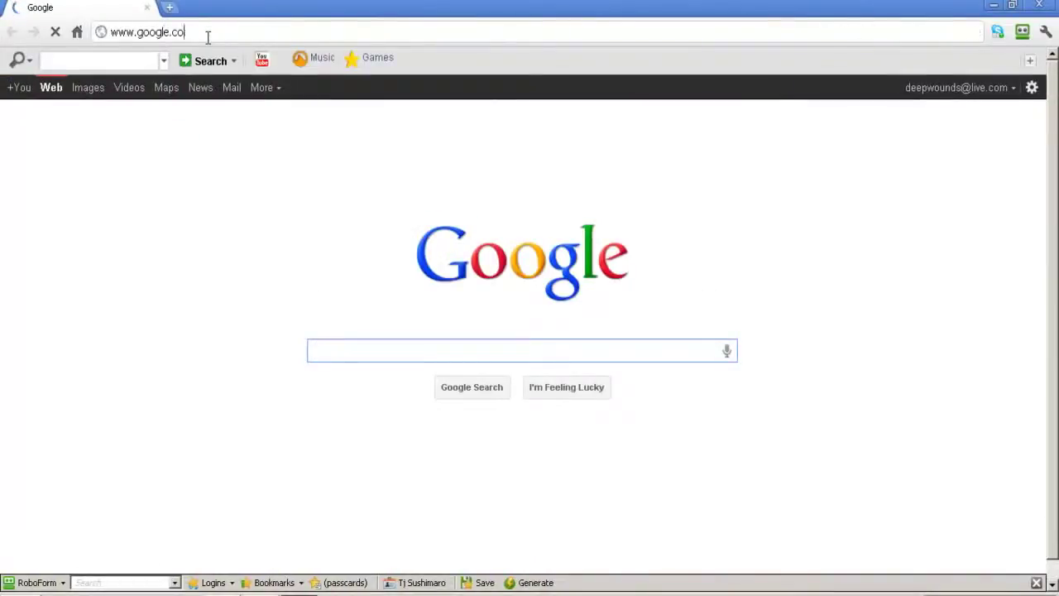
type("defragmentation")
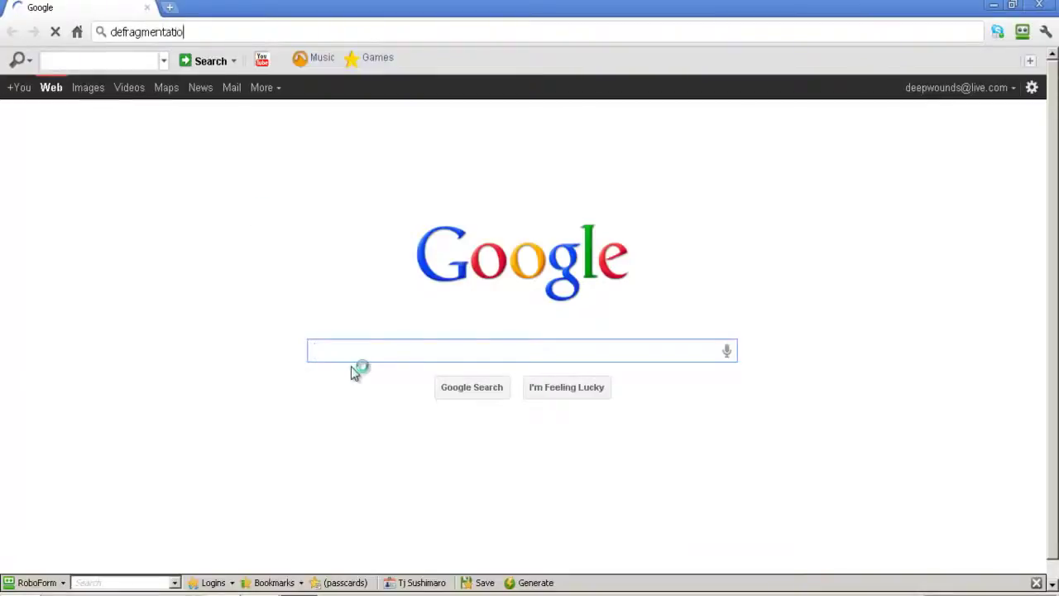
key("Return")
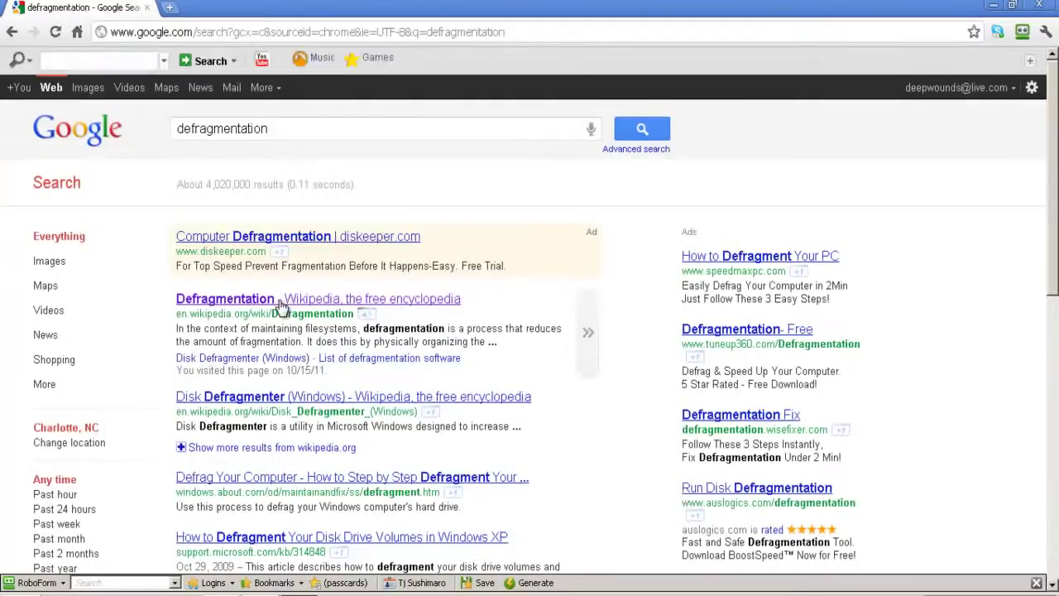
View the fragmentation and defragmentation animation from Wikipedia's Defragmentation article, and close the browser
left_click(285, 299)
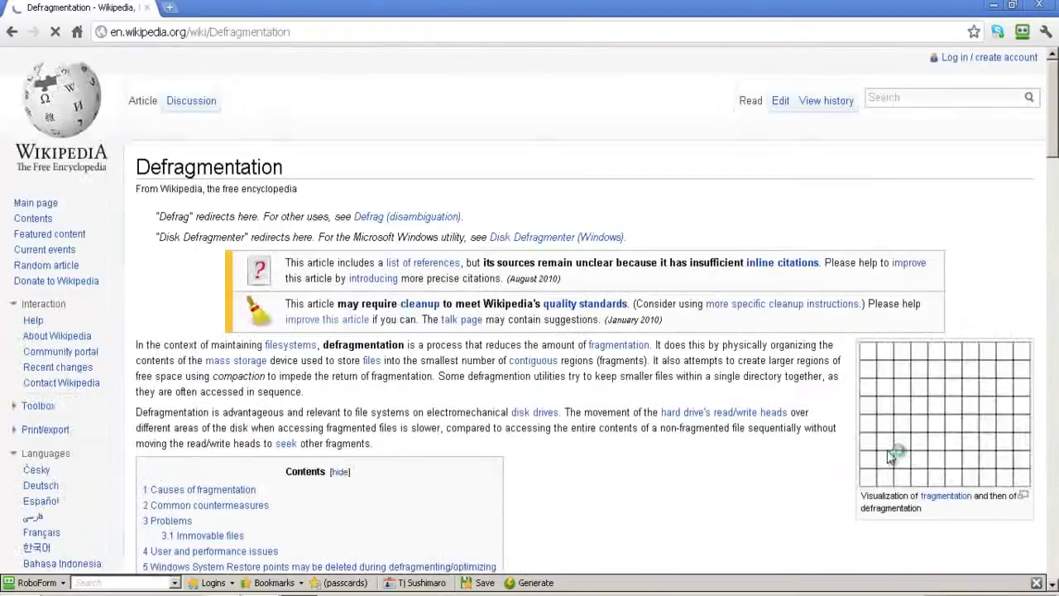
left_click(983, 418)
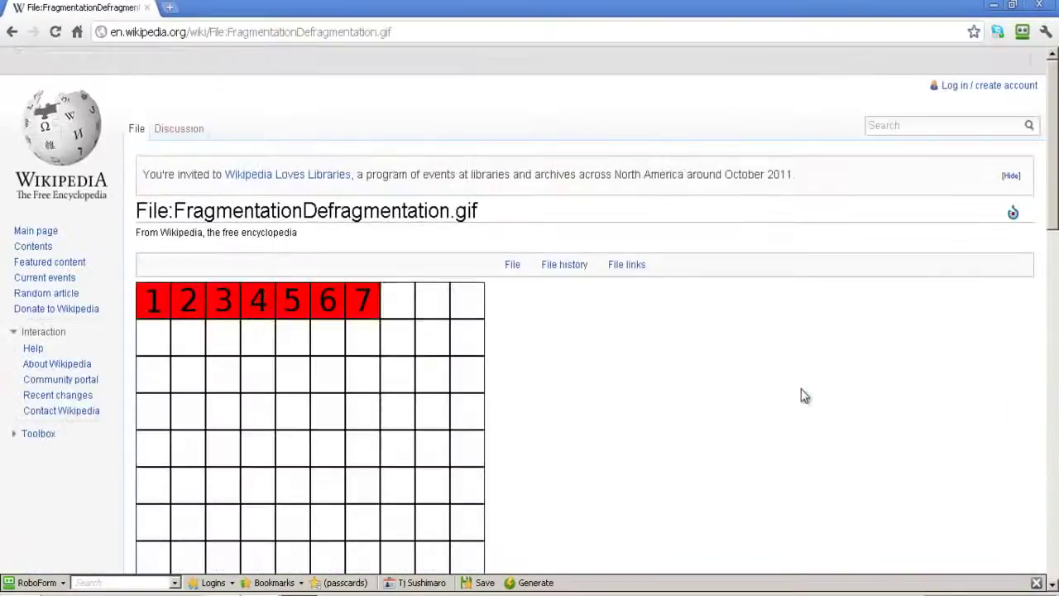
left_click_drag(1049, 179, 1049, 186)
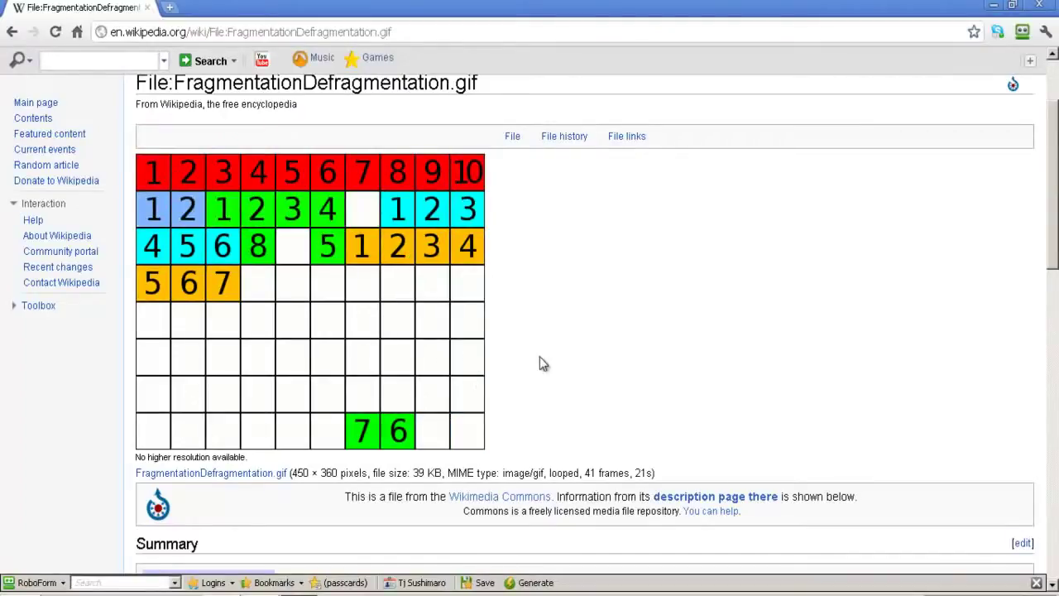
left_click(55, 33)
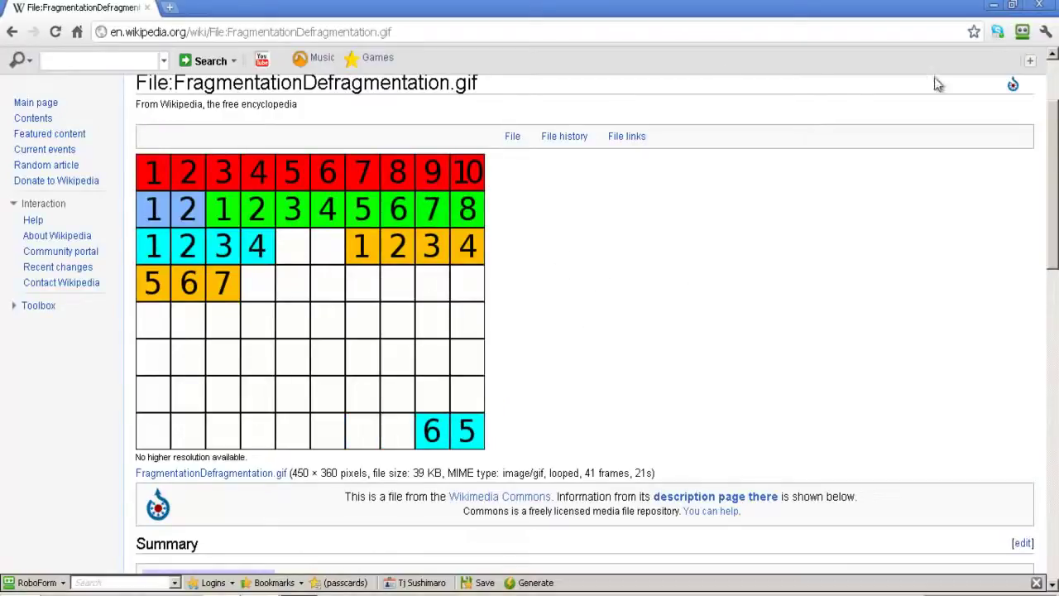
left_click(1039, 6)
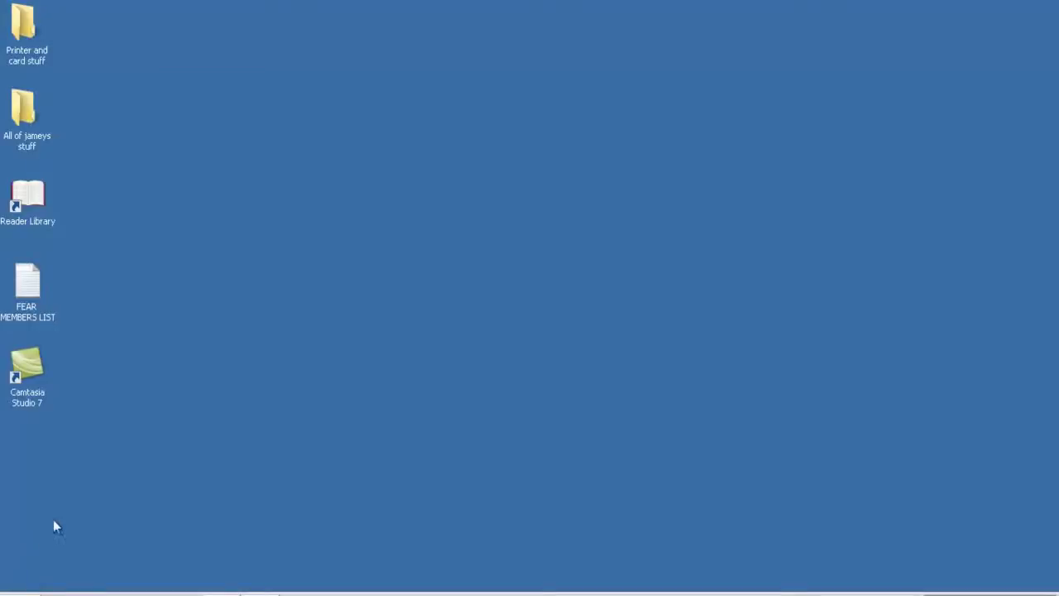
Look through the Hardware, Advanced, System Protection, Remote and Computer Name settings in System Properties, and close the System windows
left_click(20, 594)
right_click(240, 396)
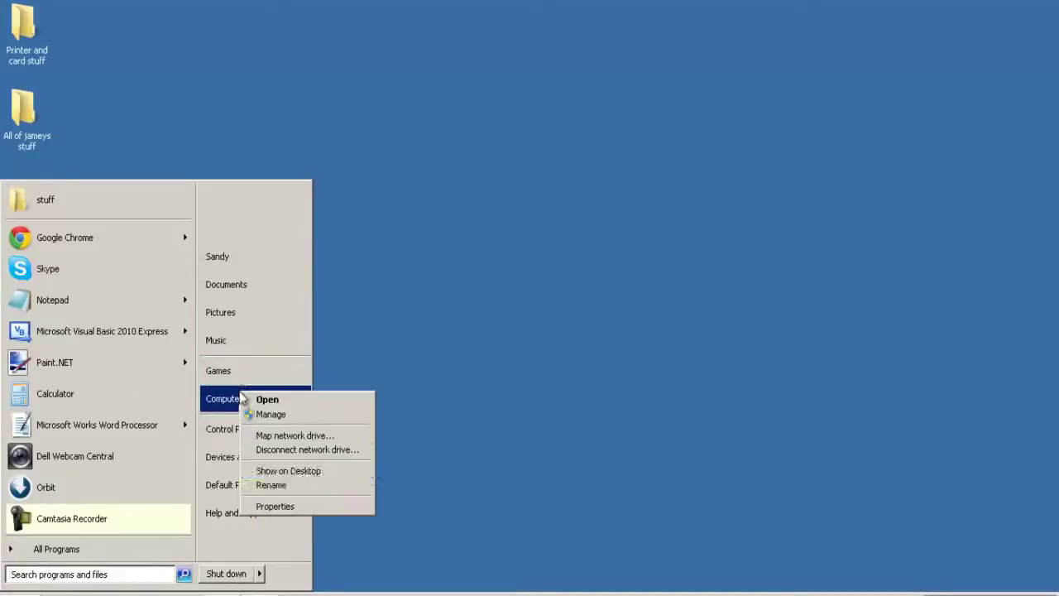
left_click(329, 507)
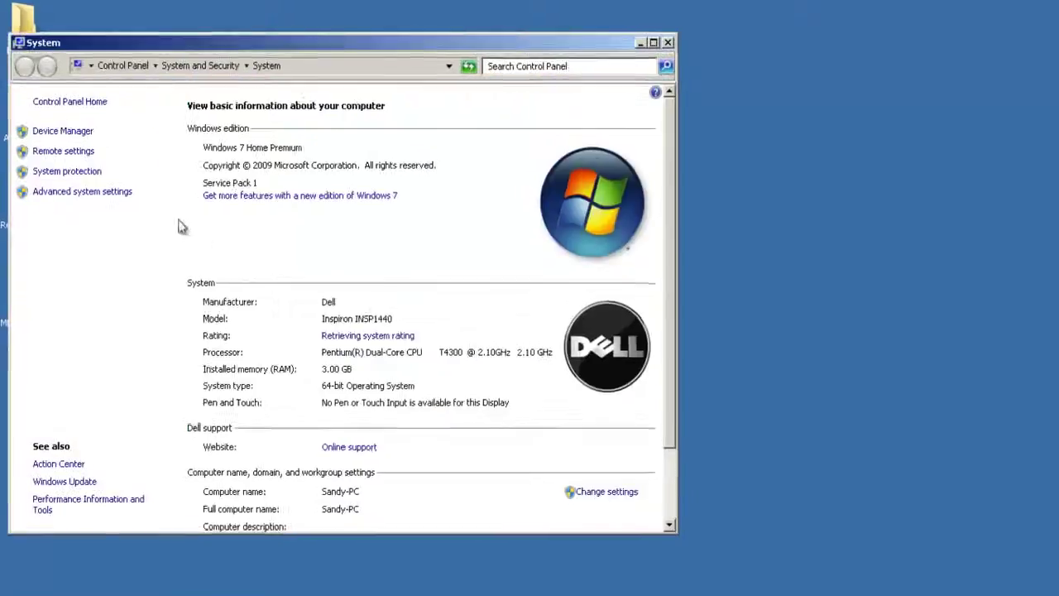
left_click(116, 192)
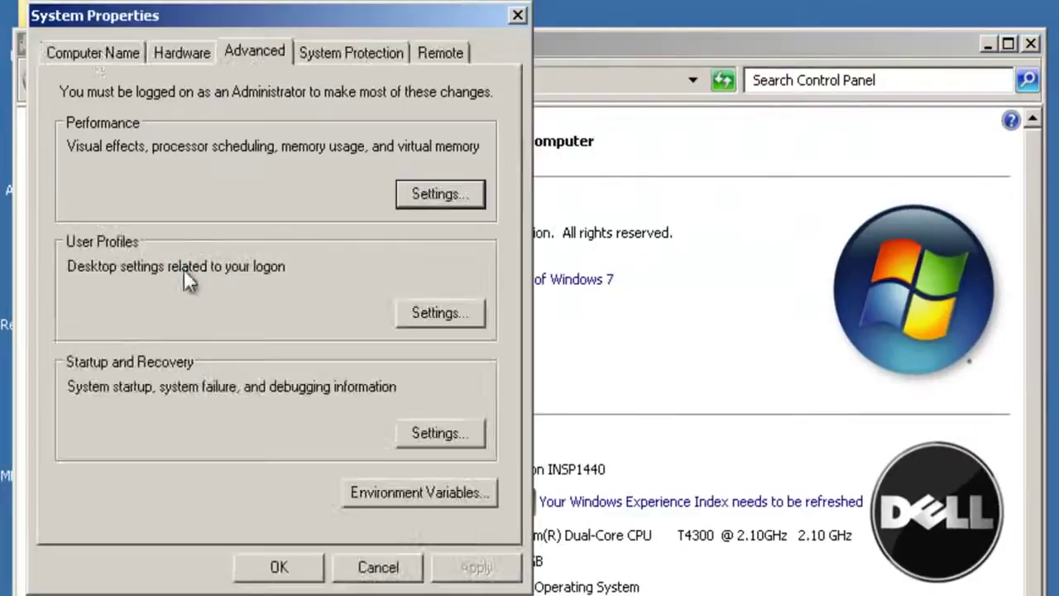
left_click(160, 50)
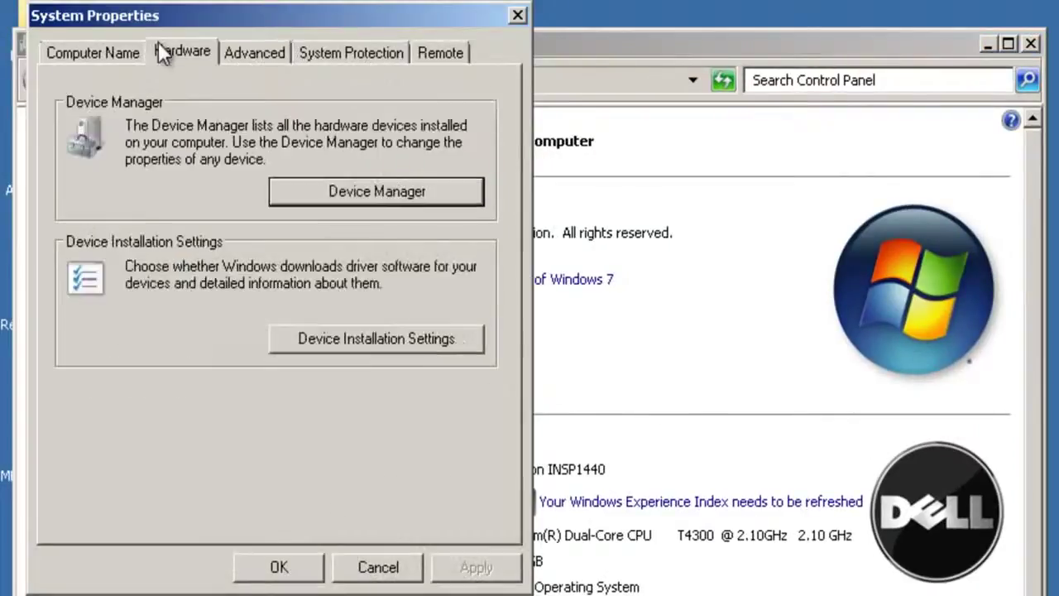
left_click(248, 55)
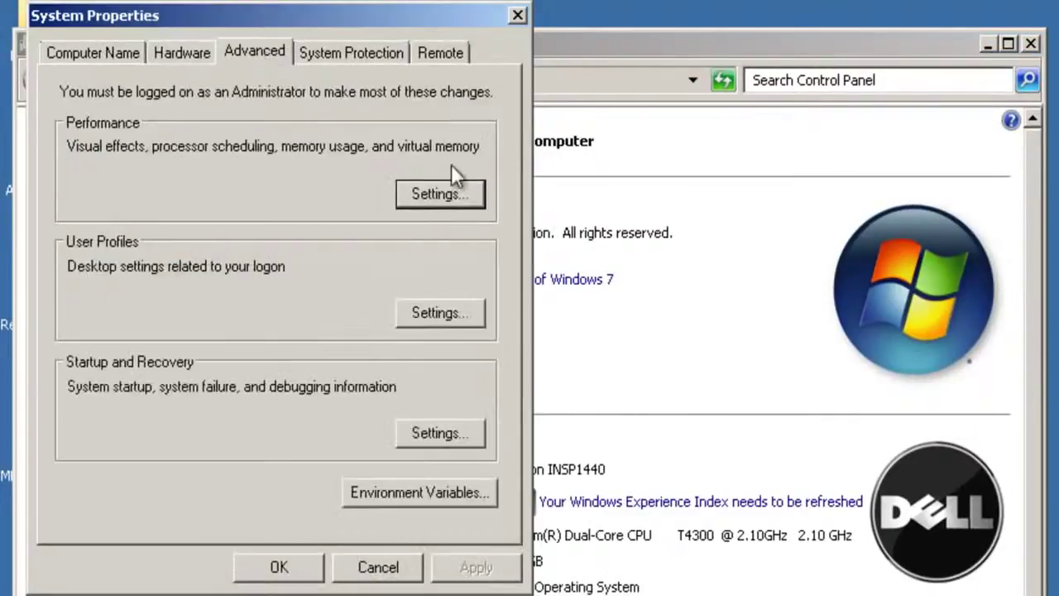
left_click(362, 54)
left_click(439, 54)
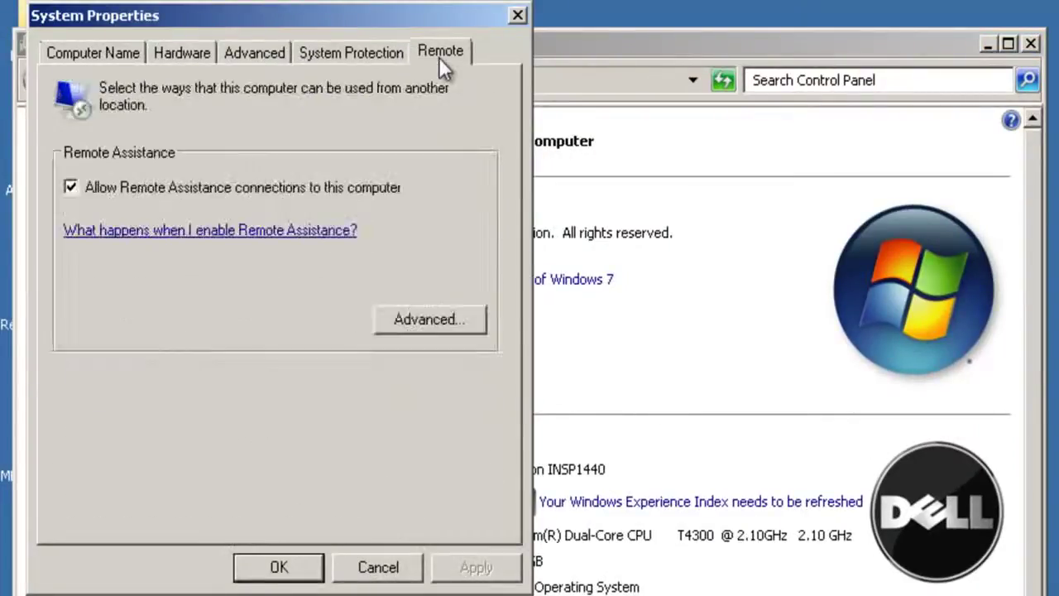
left_click(79, 54)
left_click(514, 15)
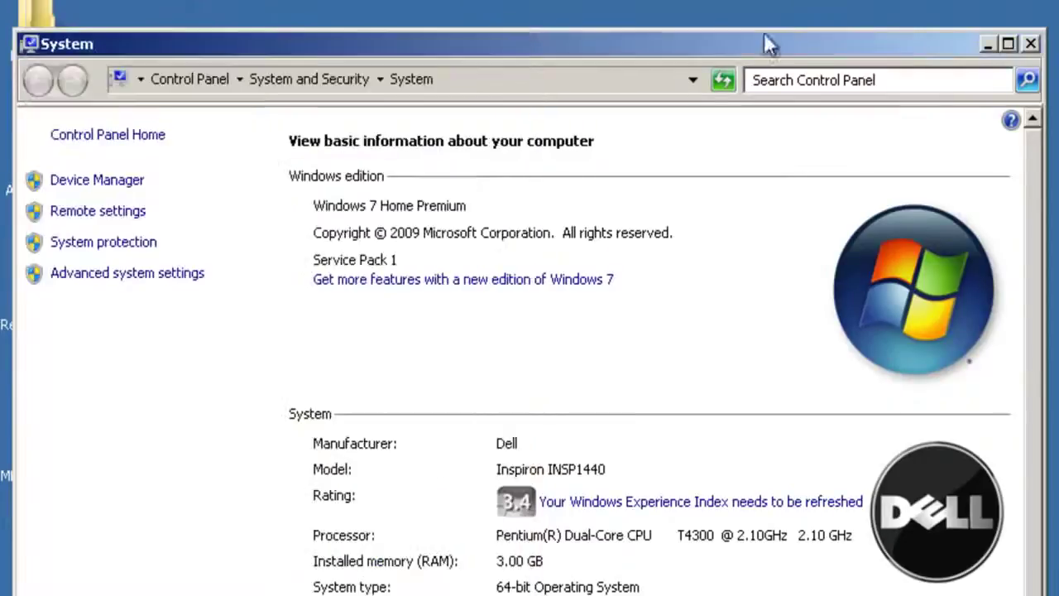
left_click(1030, 43)
Launch Disk Defragmenter from the System Tools in Accessories
left_click(33, 591)
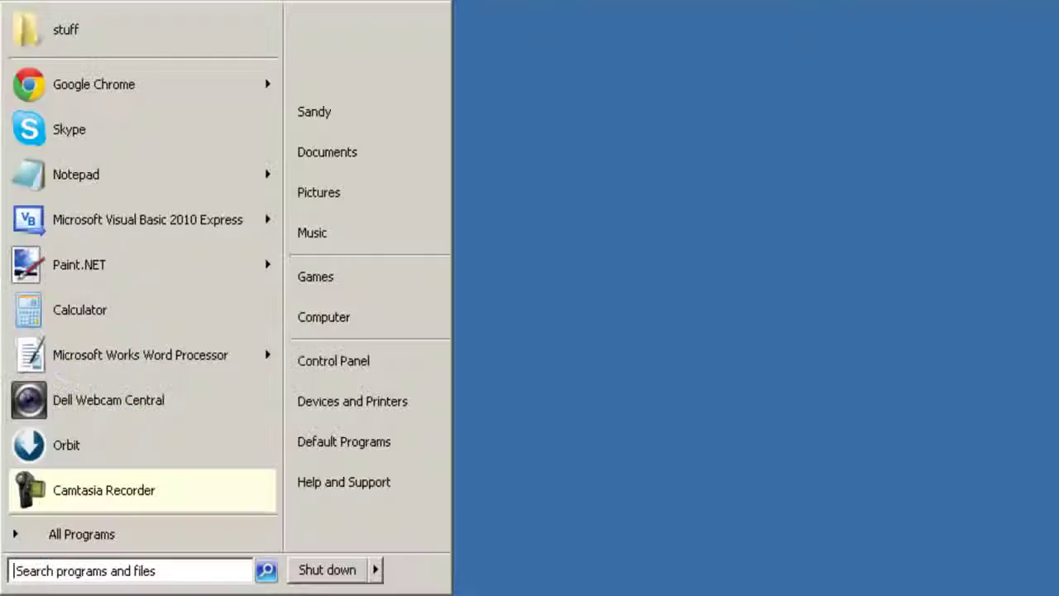
left_click(128, 541)
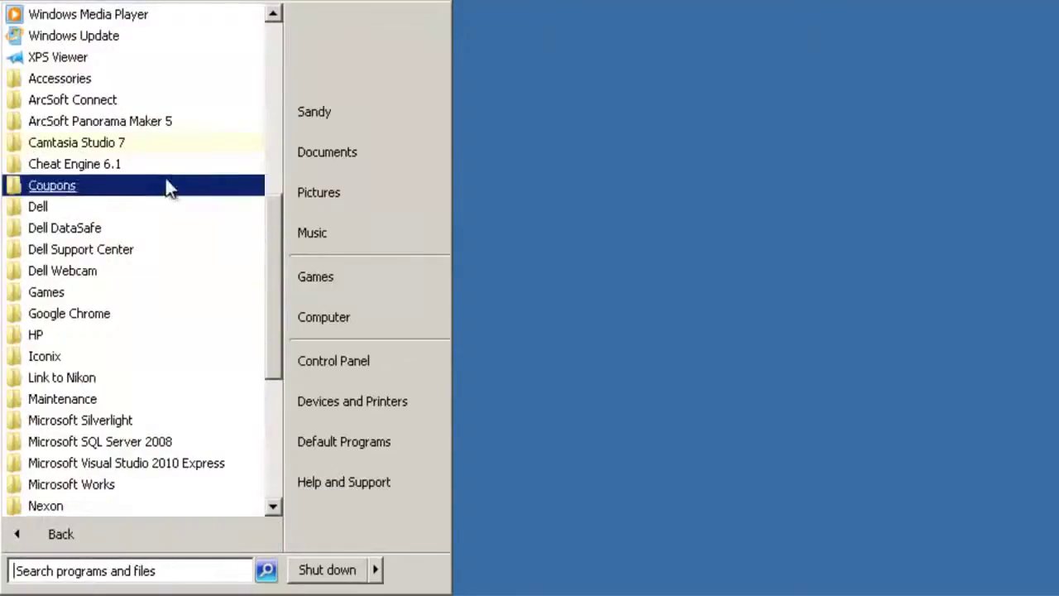
left_click(165, 82)
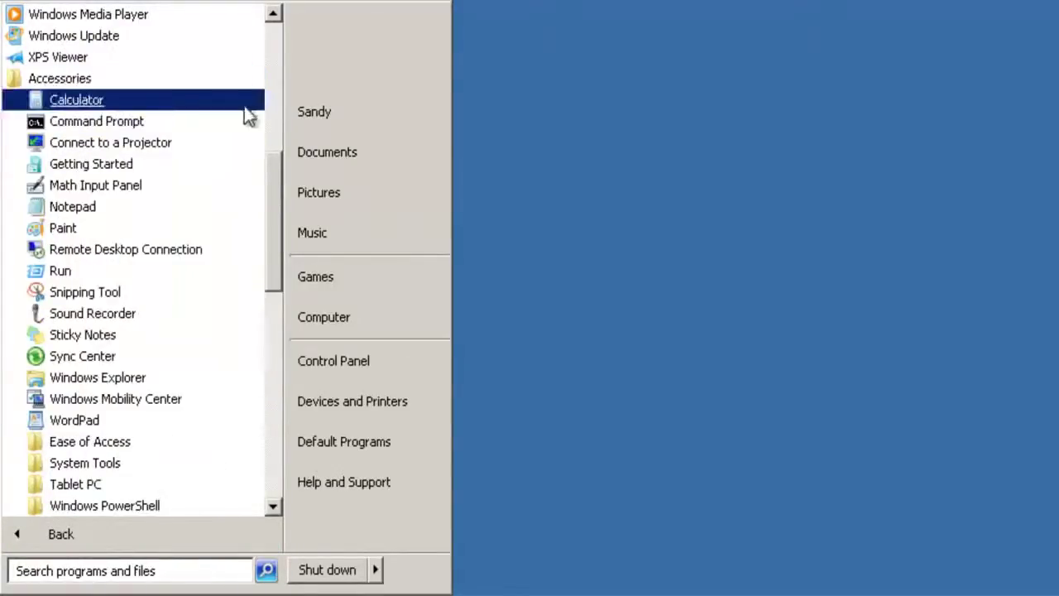
left_click_drag(279, 209, 252, 273)
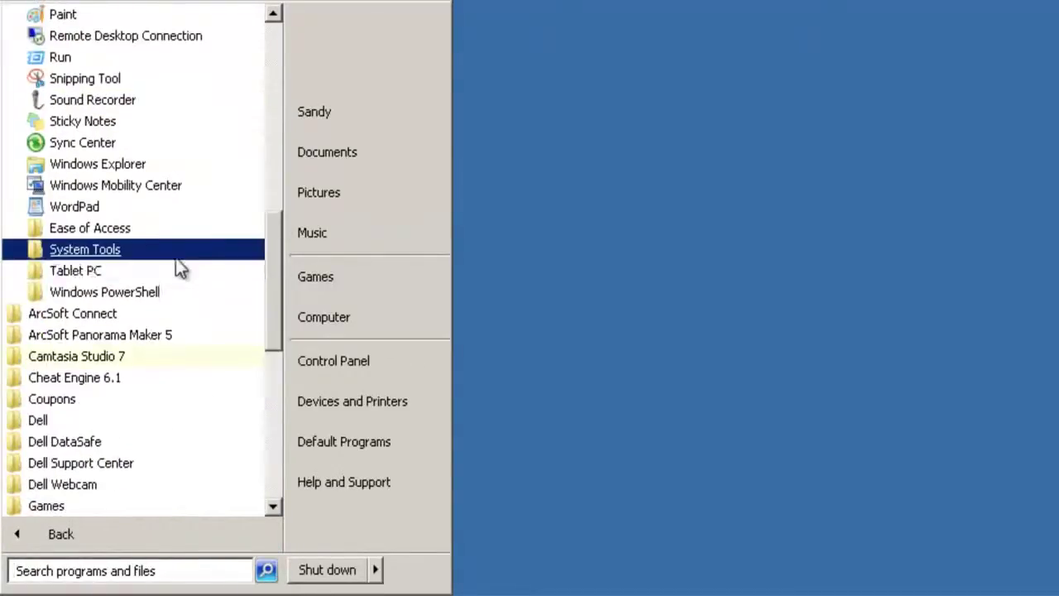
left_click(168, 249)
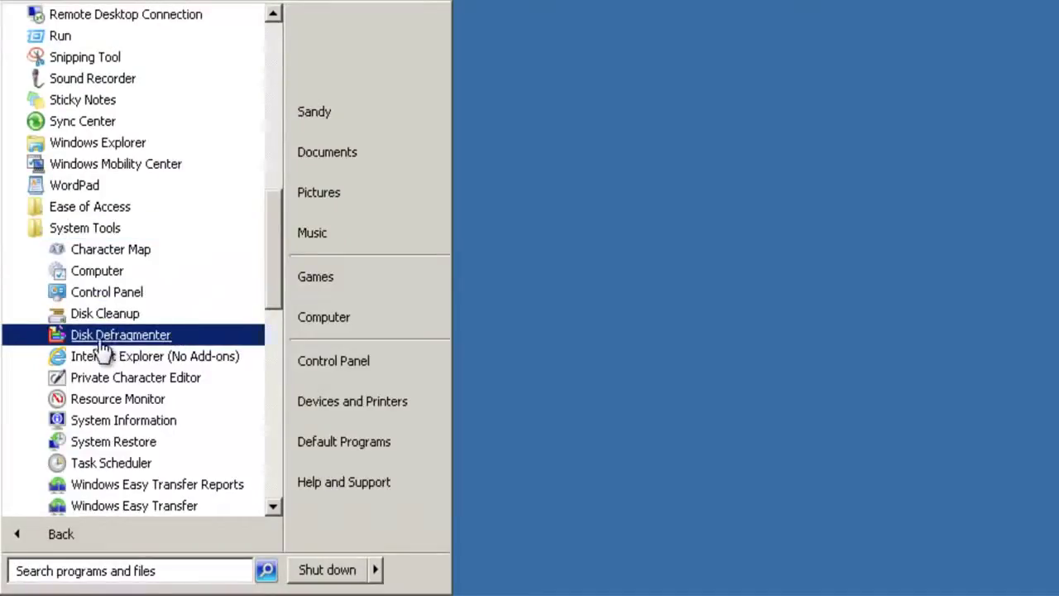
left_click(16, 436)
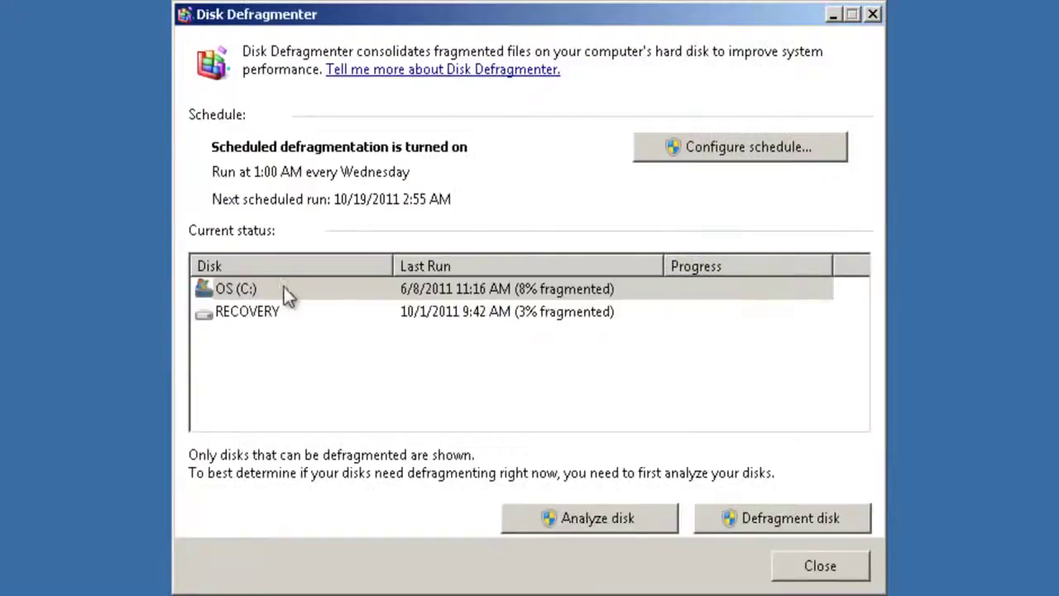
Select drive C:, review the defragmentation schedule's frequency, day and time, and close Disk Defragmenter without changing the schedule
left_click(284, 293)
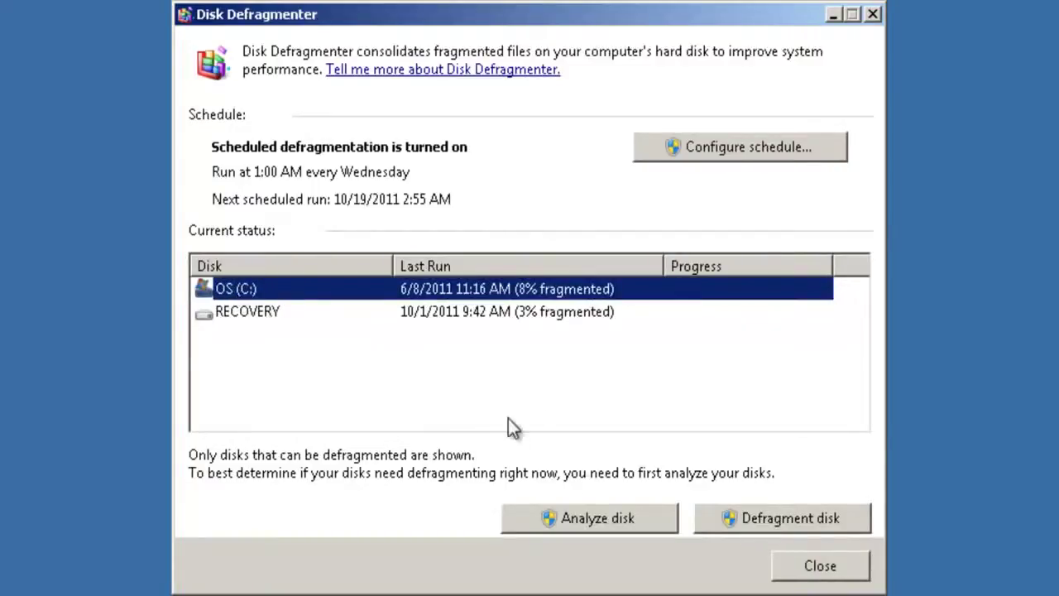
left_click(733, 520)
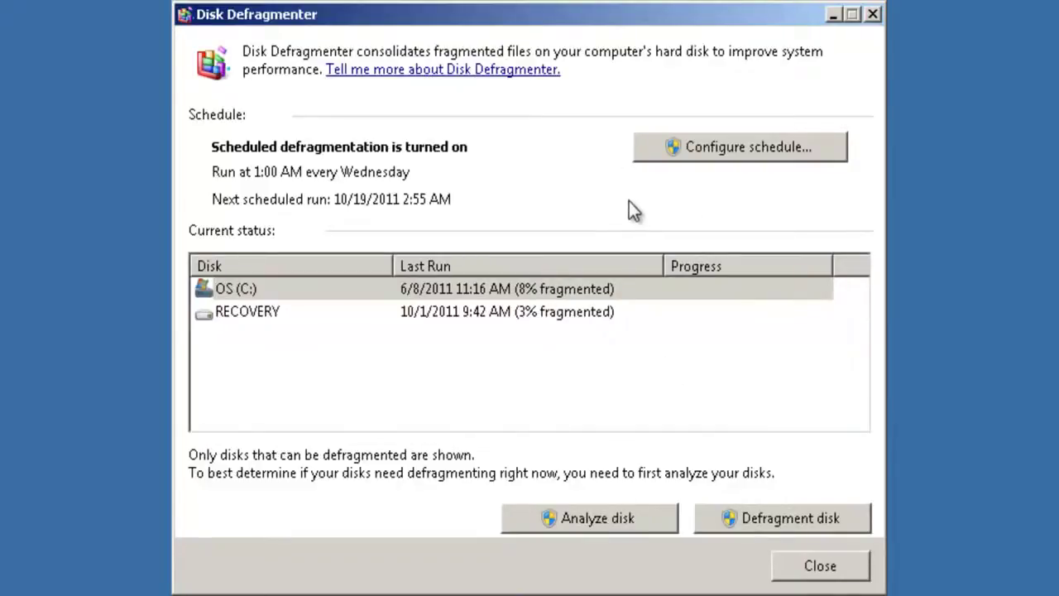
left_click(668, 149)
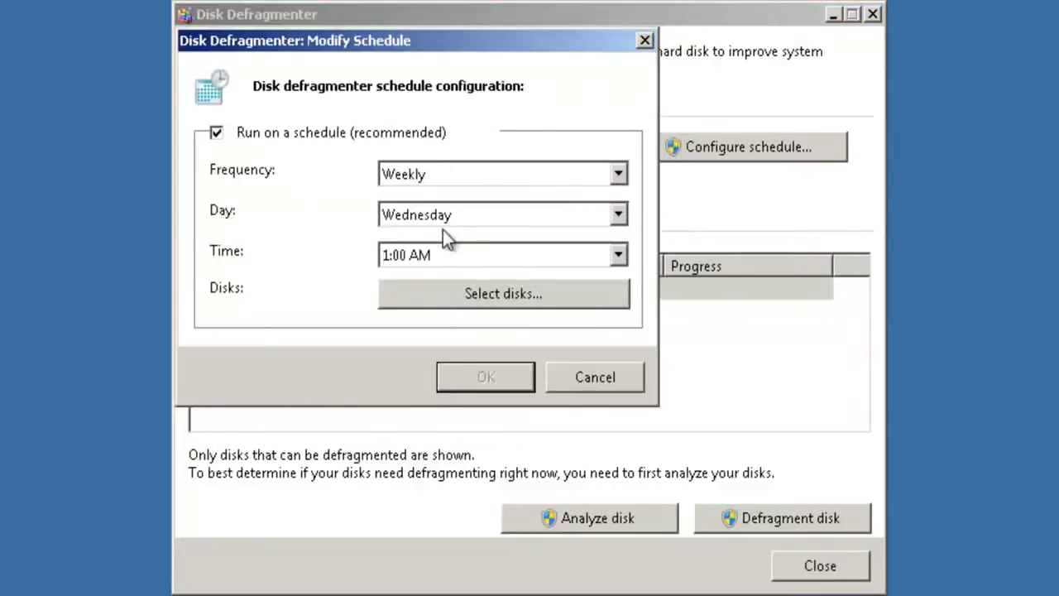
left_click(445, 258)
left_click(445, 262)
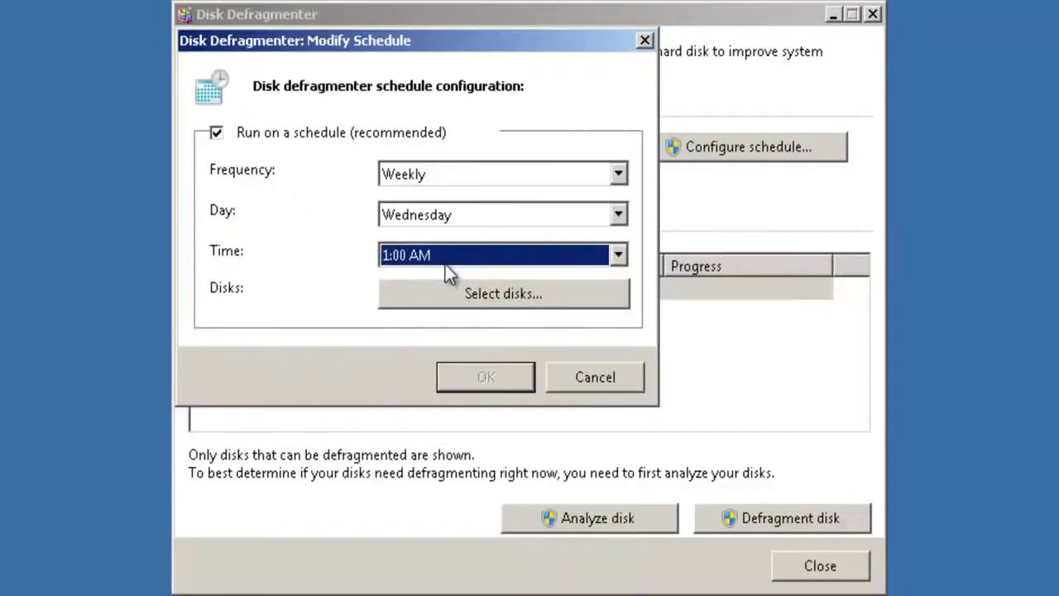
left_click(556, 377)
left_click(580, 411)
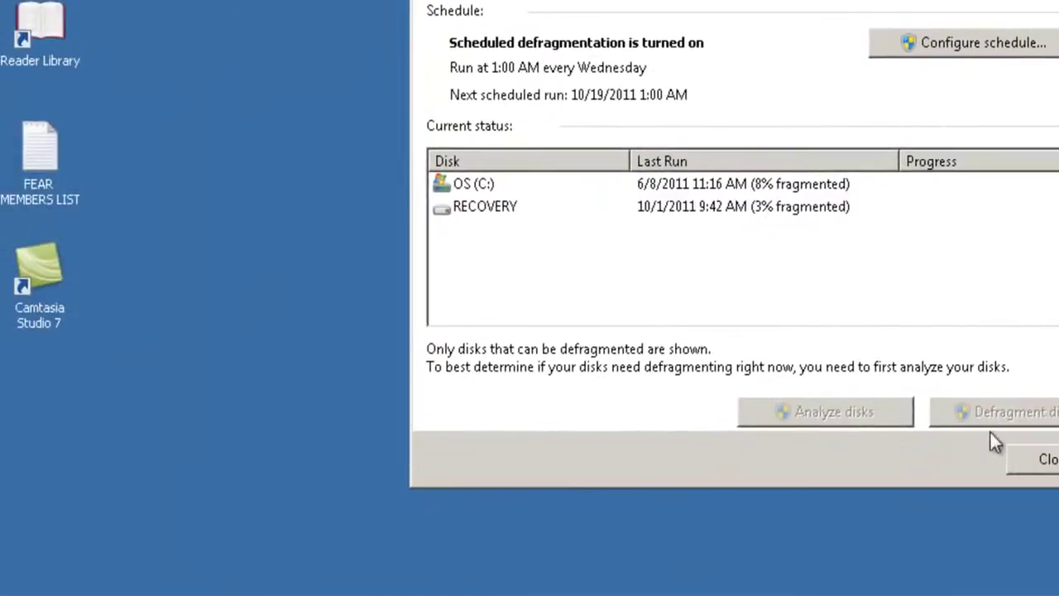
left_click(810, 566)
Reopen Disk Defragmenter from the Accessories System Tools
left_click(4, 589)
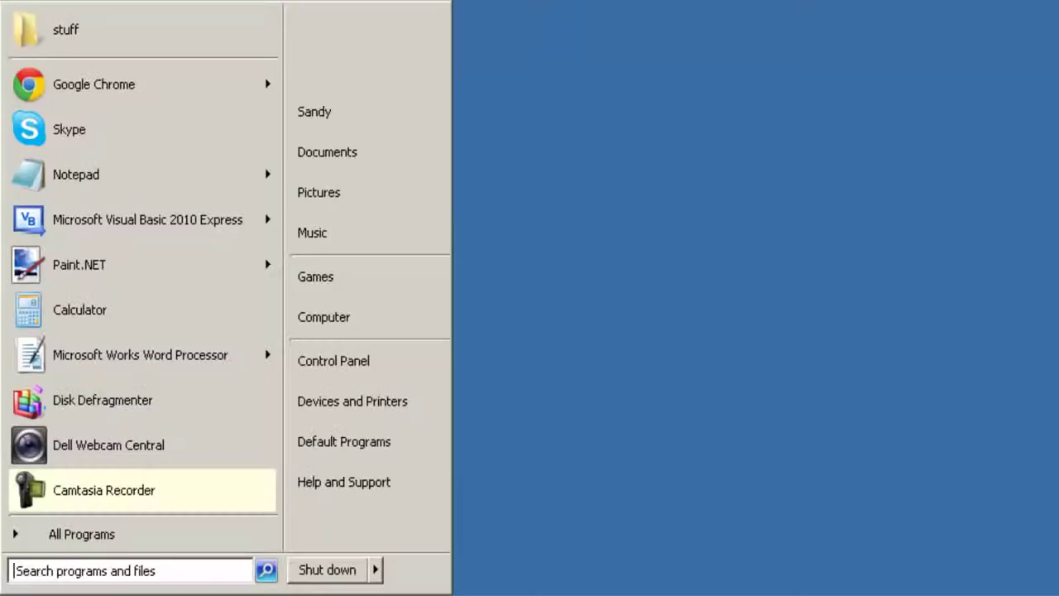
left_click(137, 537)
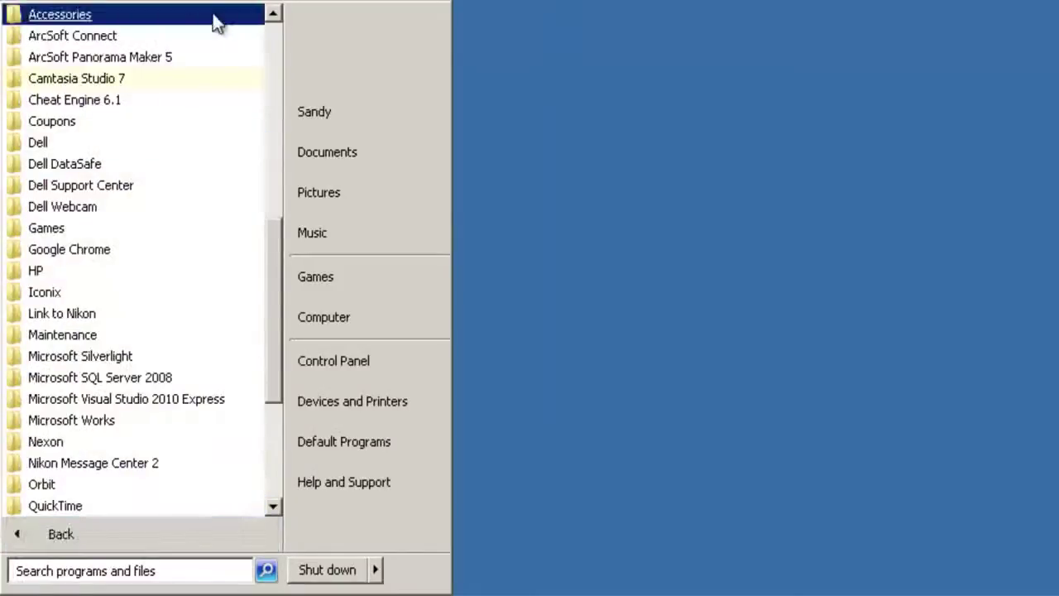
left_click(215, 20)
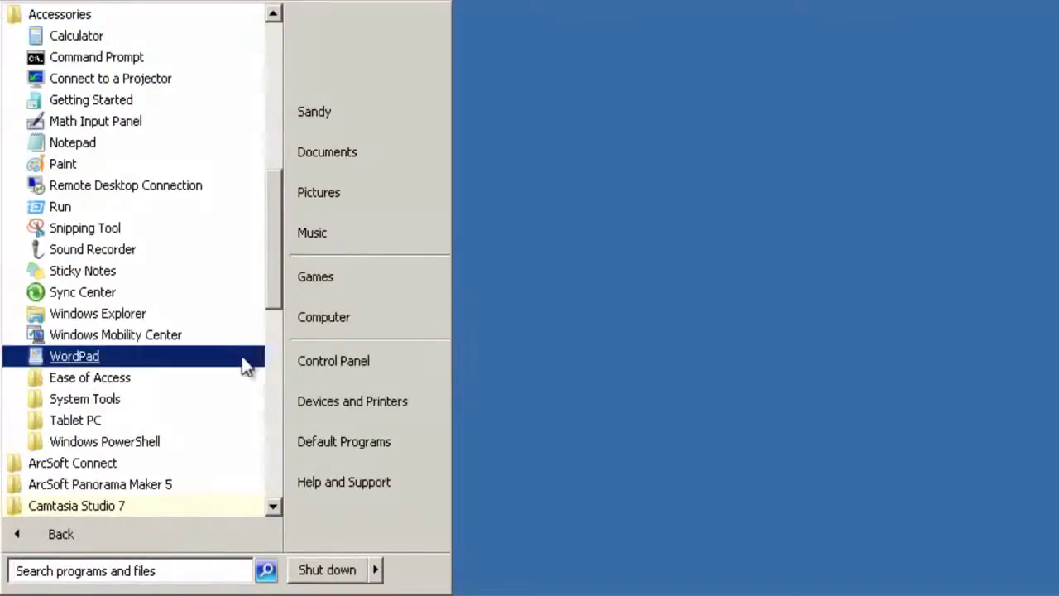
left_click(215, 402)
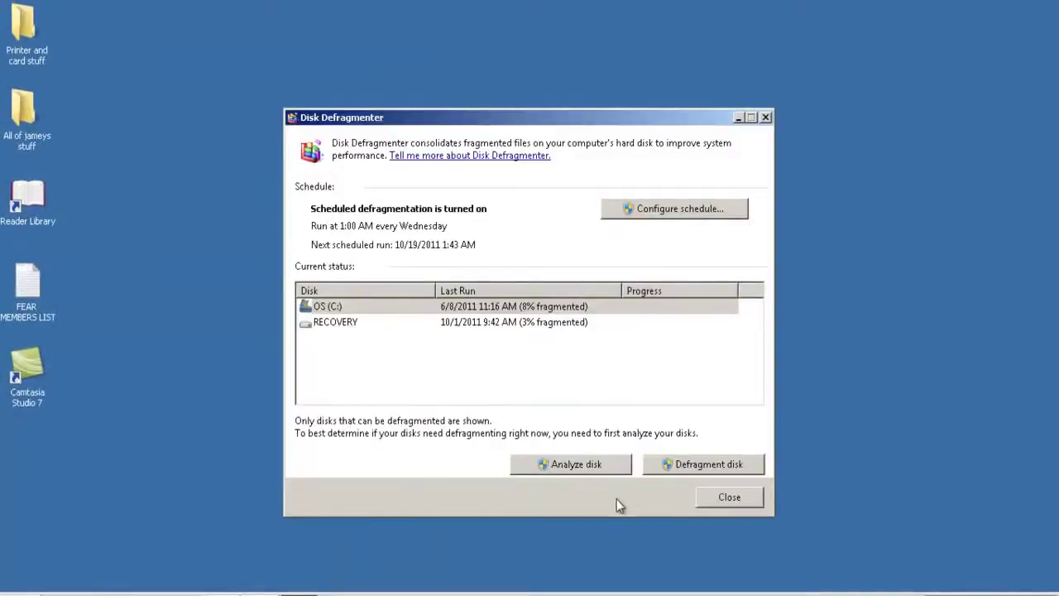
Start defragmenting the OS (C:) drive
left_click(519, 308)
left_click(675, 468)
left_click(673, 468)
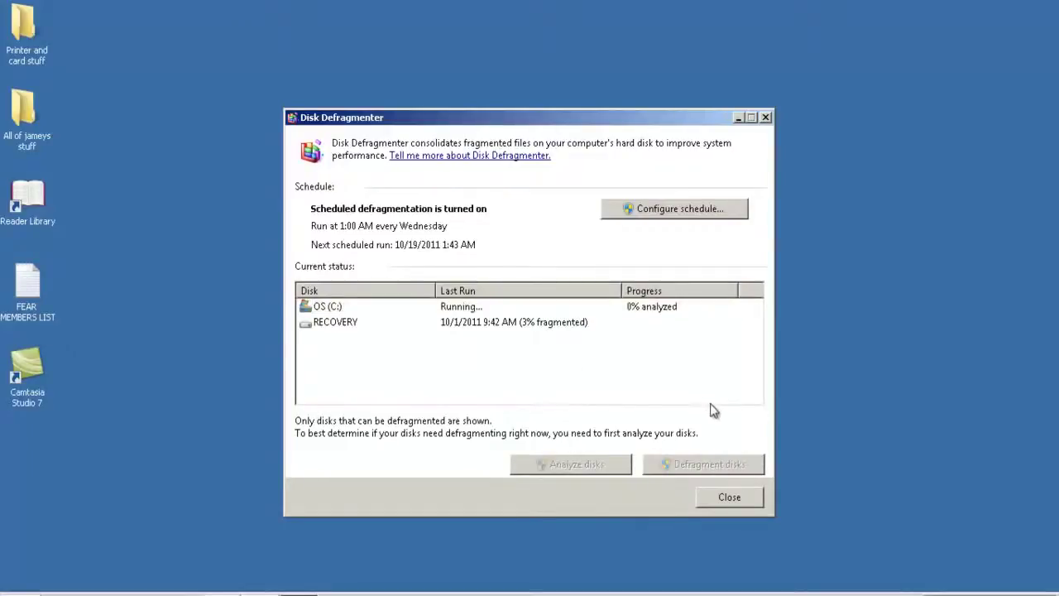
Stop the running operation on the OS (C:) drive and close Disk Defragmenter
left_click(551, 303)
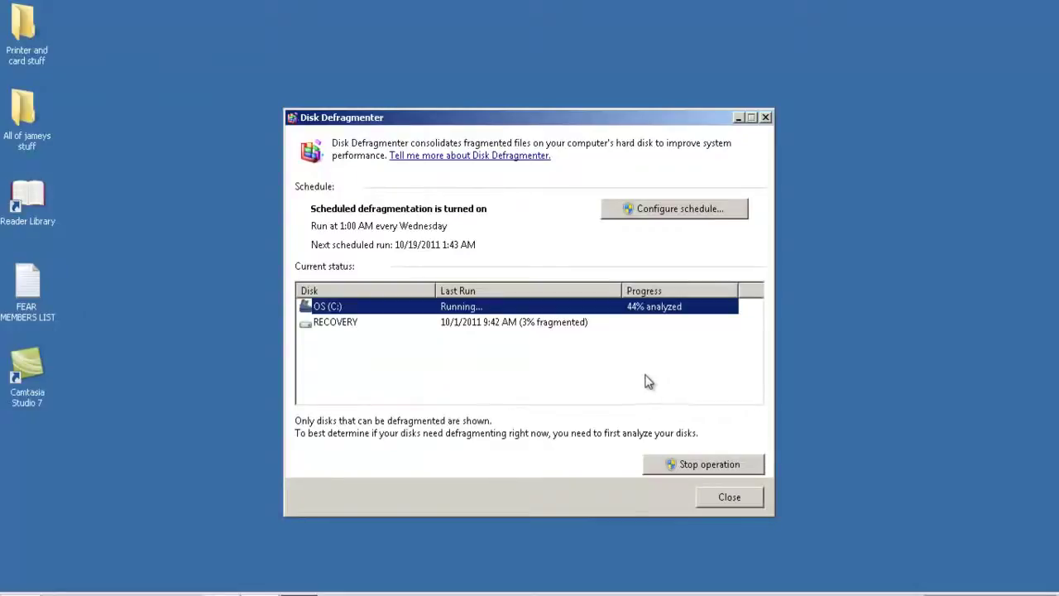
left_click(703, 467)
left_click(719, 502)
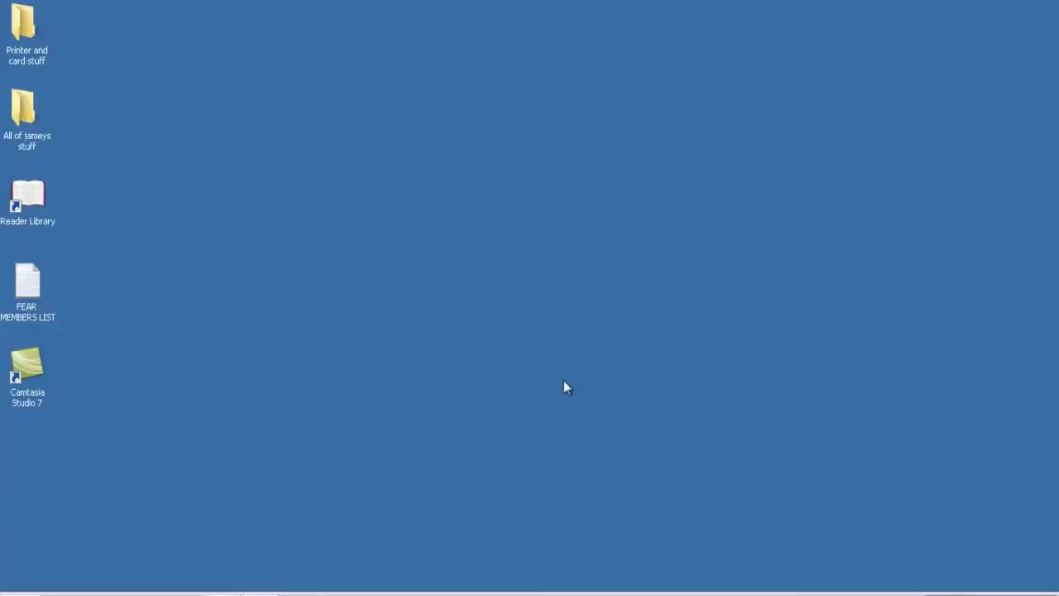